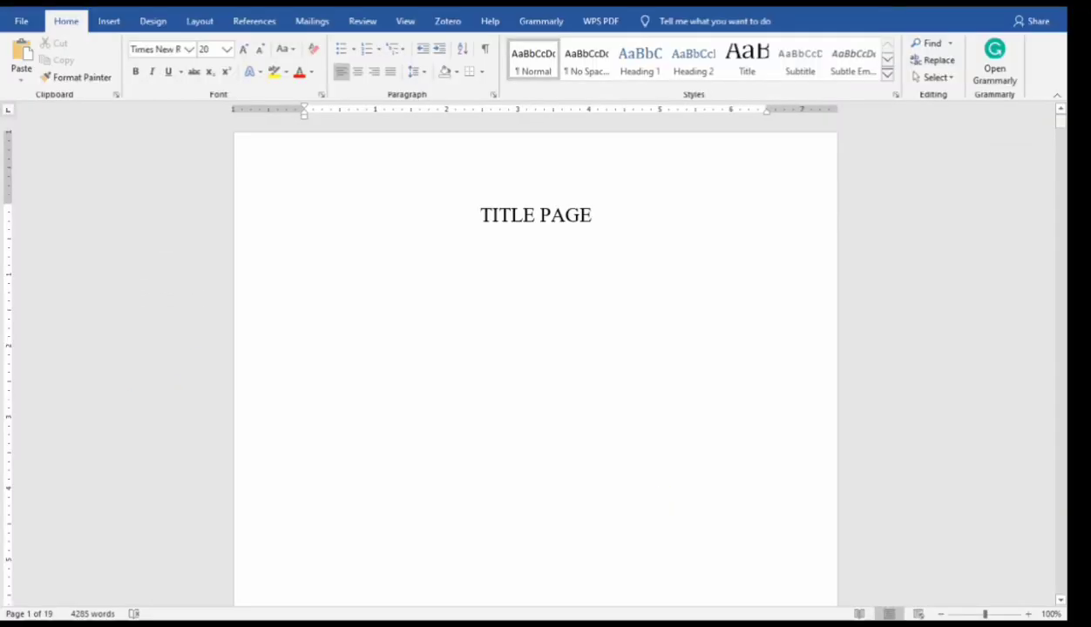
Add the title TABLE OF CONTENT to the blank page following the acknowledgement page.
{"action": "mouse_move", "coordinate": [1061, 121]}
{"action": "left_mouse_down"}
{"action": "mouse_move", "coordinate": [1060, 190]}
{"action": "mouse_move", "coordinate": [1061, 121]}
{"action": "left_mouse_up"}
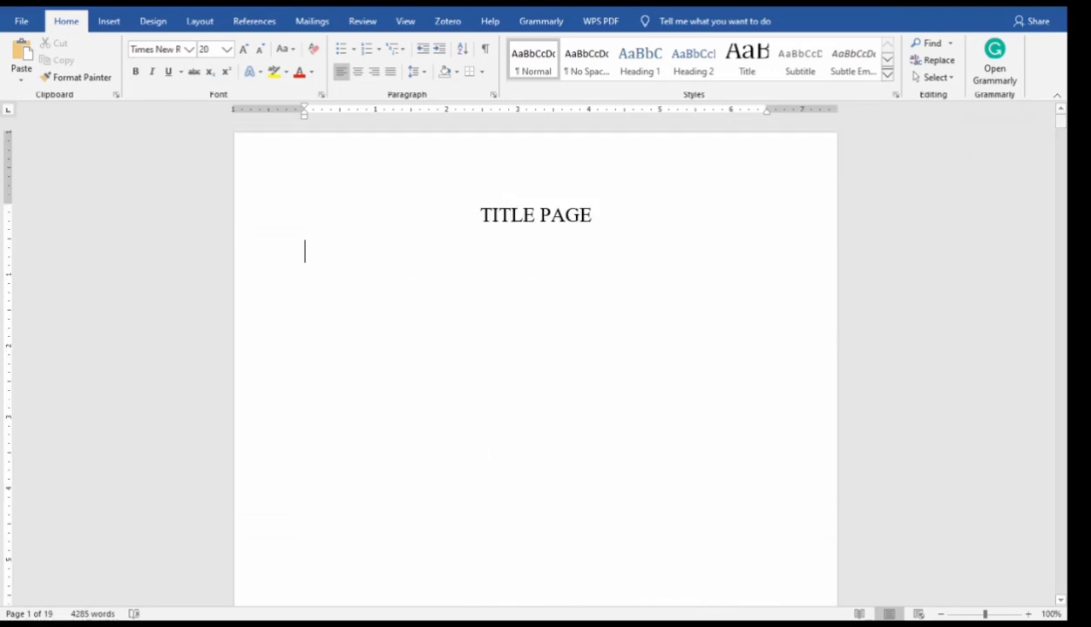
{"action": "left_click_drag", "start_coordinate": [1060, 121], "coordinate": [1061, 147]}
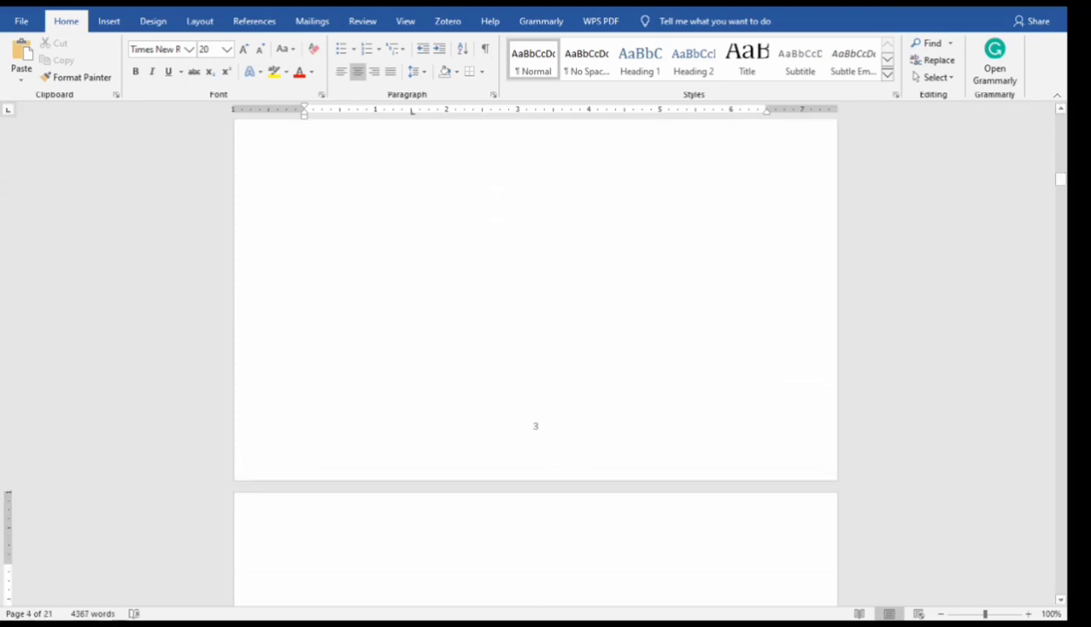
{"action": "type", "text": "TABLE OF "}
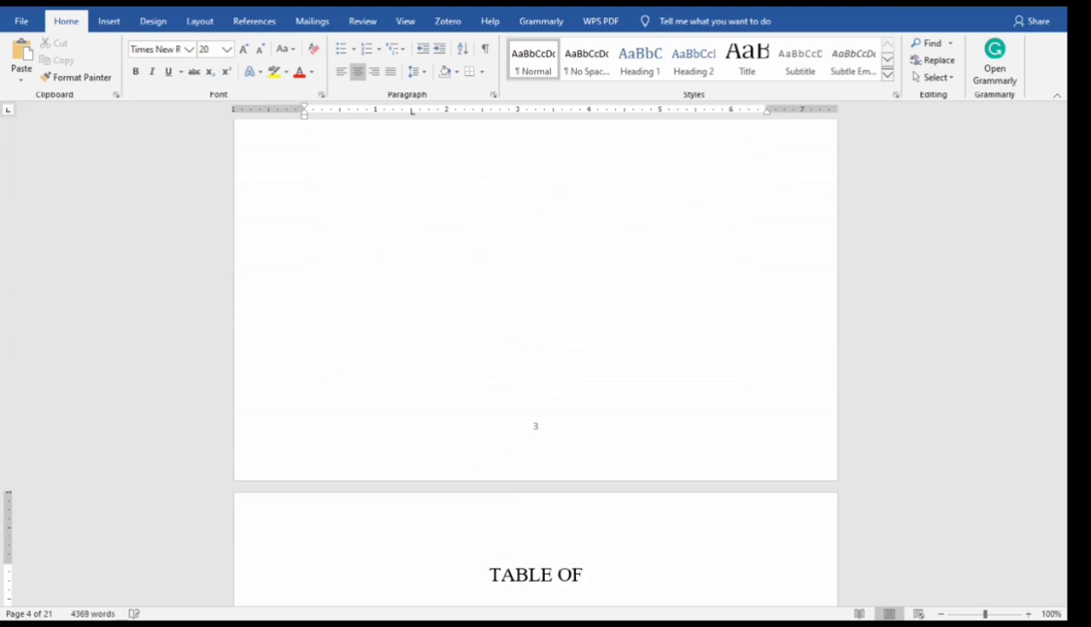
{"action": "type", "text": "CONTENT"}
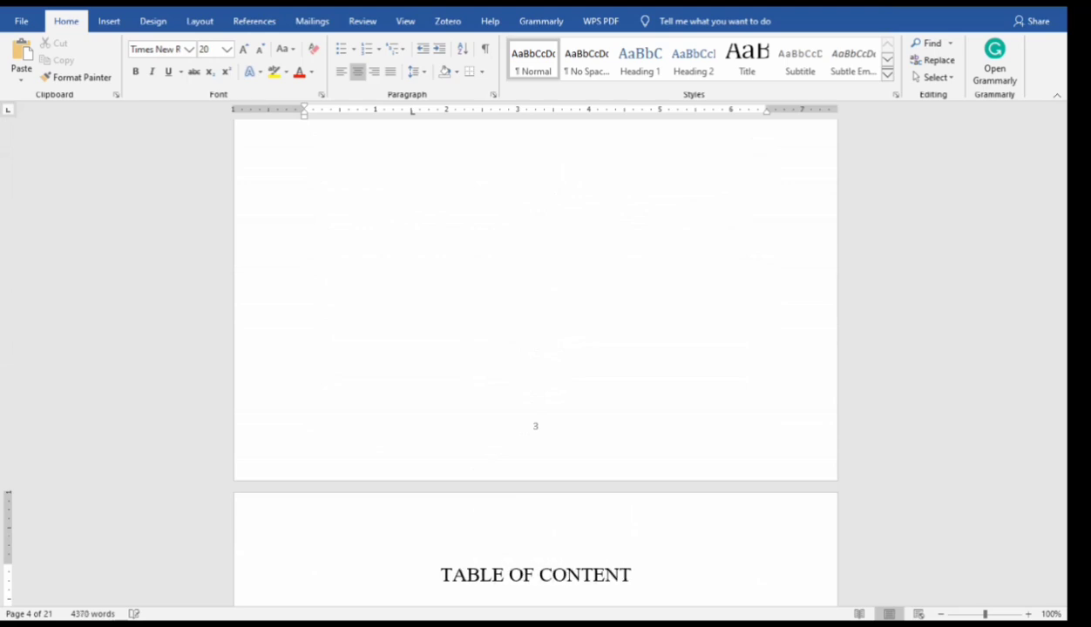
{"action": "scroll", "coordinate": [535, 362], "scroll_direction": "down", "scroll_amount": 10}
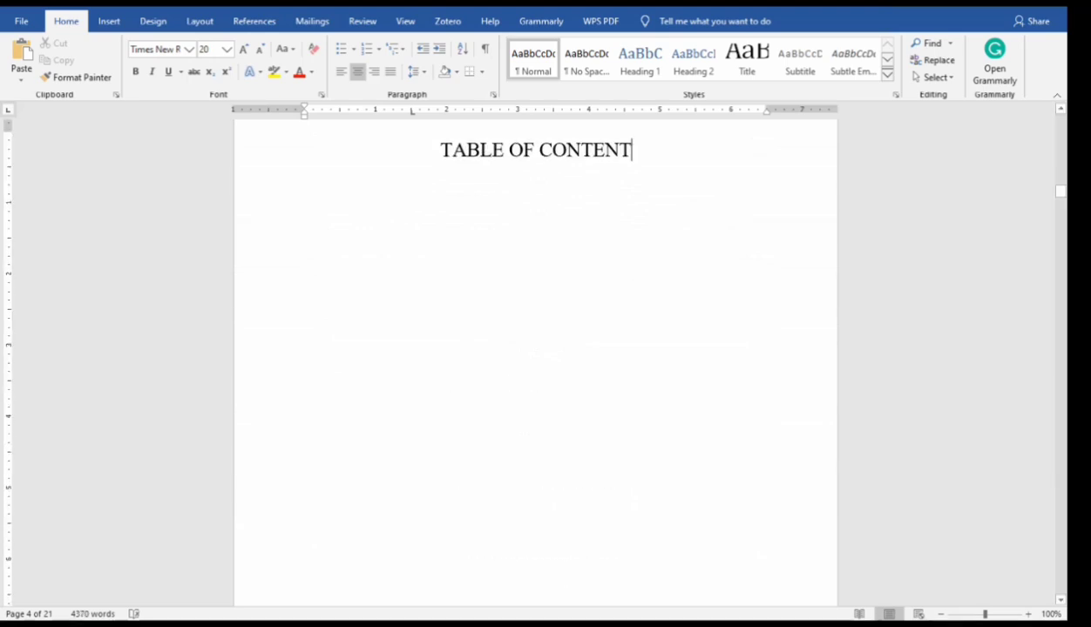
Apply the Heading 1 style to the DEDICATION title.
{"action": "left_click_drag", "start_coordinate": [1059, 198], "coordinate": [1059, 139]}
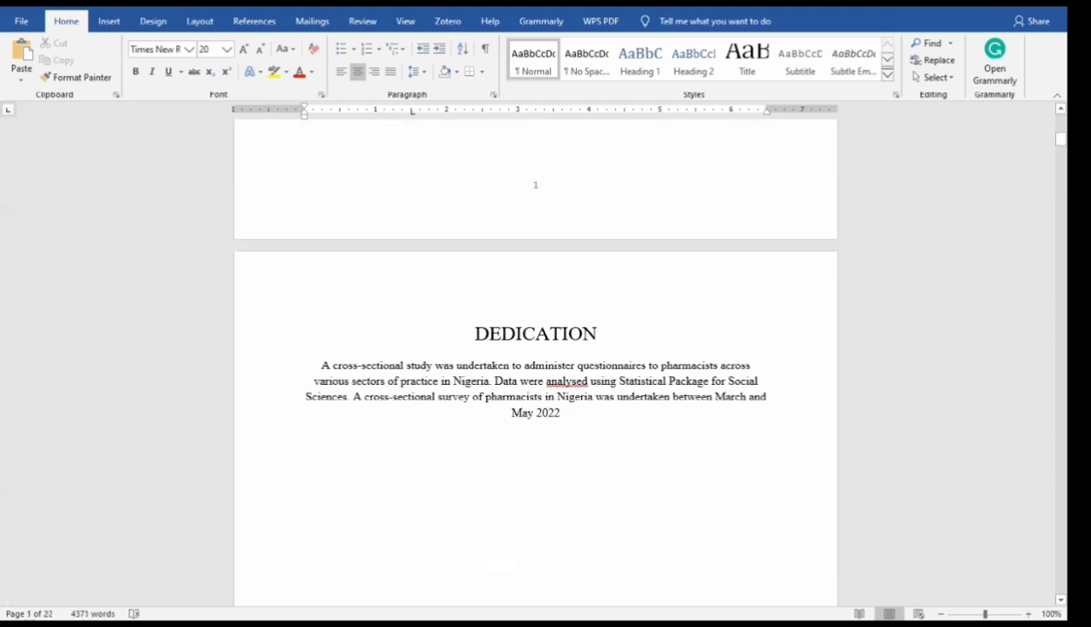
{"action": "double_click", "coordinate": [482, 334]}
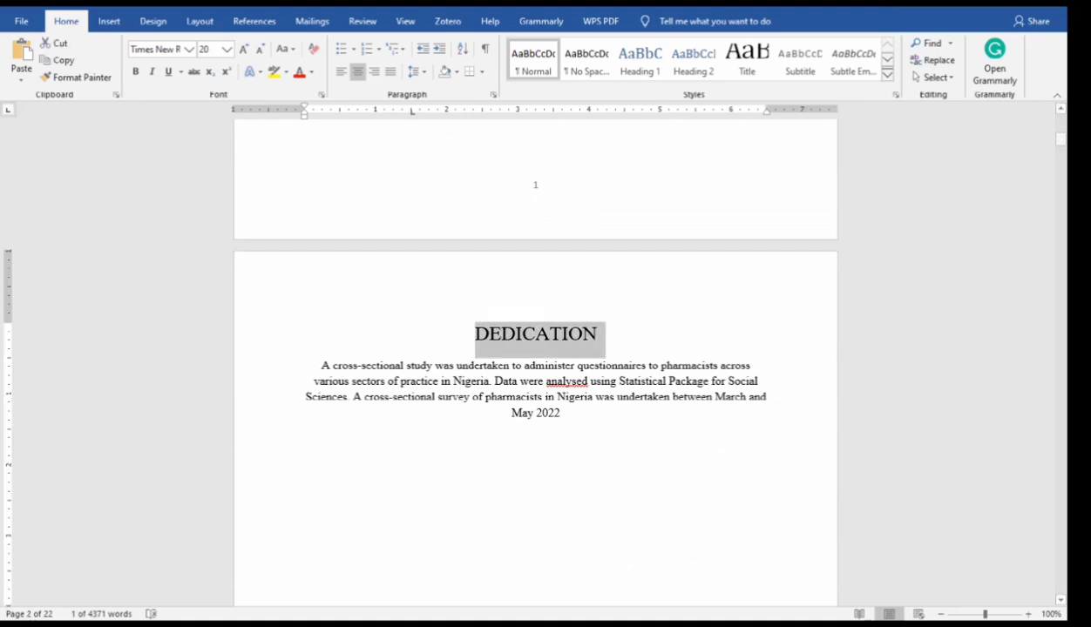
{"action": "left_click", "coordinate": [640, 59]}
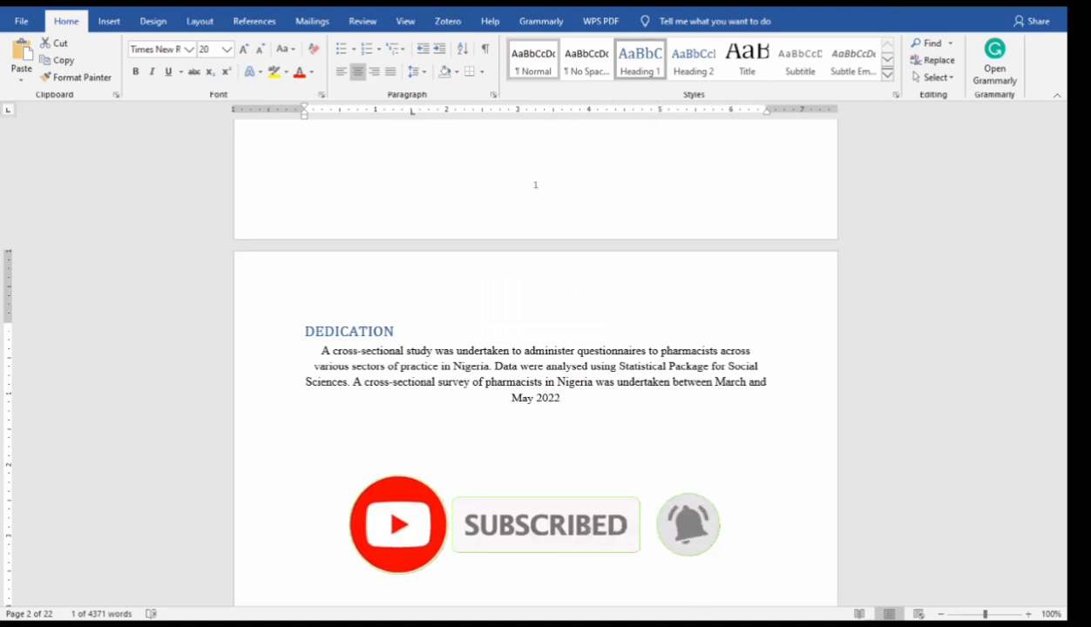
{"action": "left_click", "coordinate": [640, 68]}
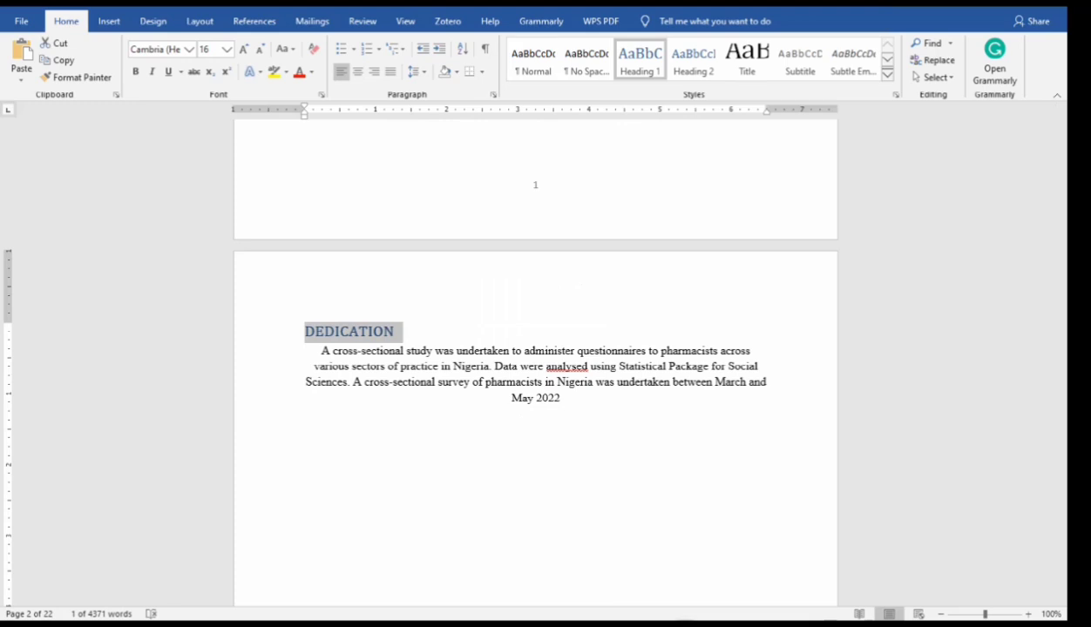
Modify the Heading 1 style to use the Automatic font color and bold text.
{"action": "right_click", "coordinate": [630, 70]}
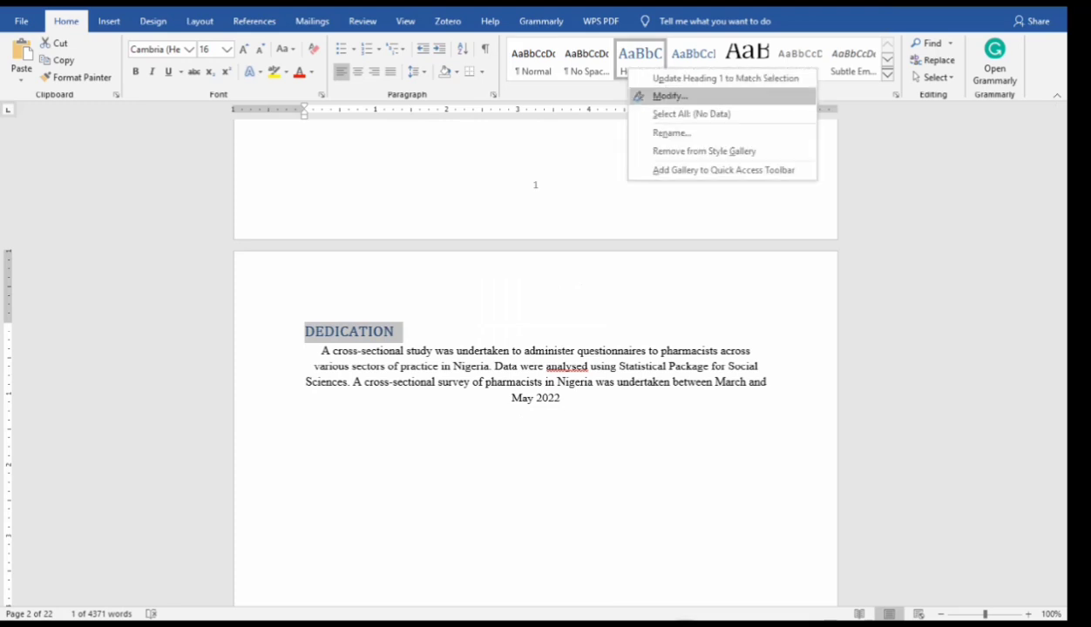
{"action": "left_click", "coordinate": [670, 96]}
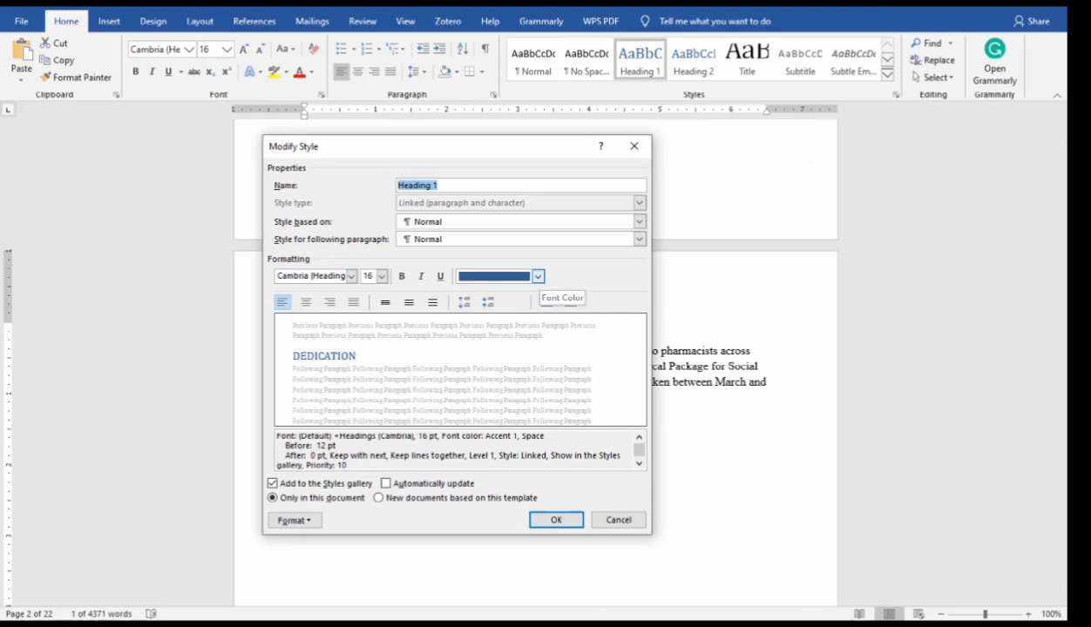
{"action": "left_click", "coordinate": [538, 277]}
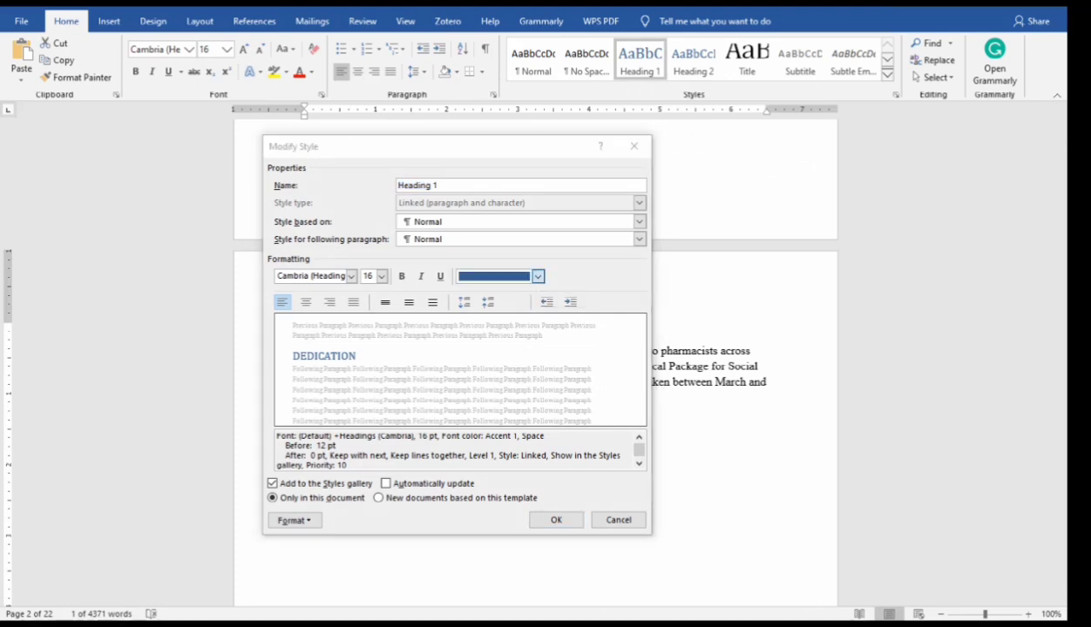
{"action": "left_click", "coordinate": [501, 294]}
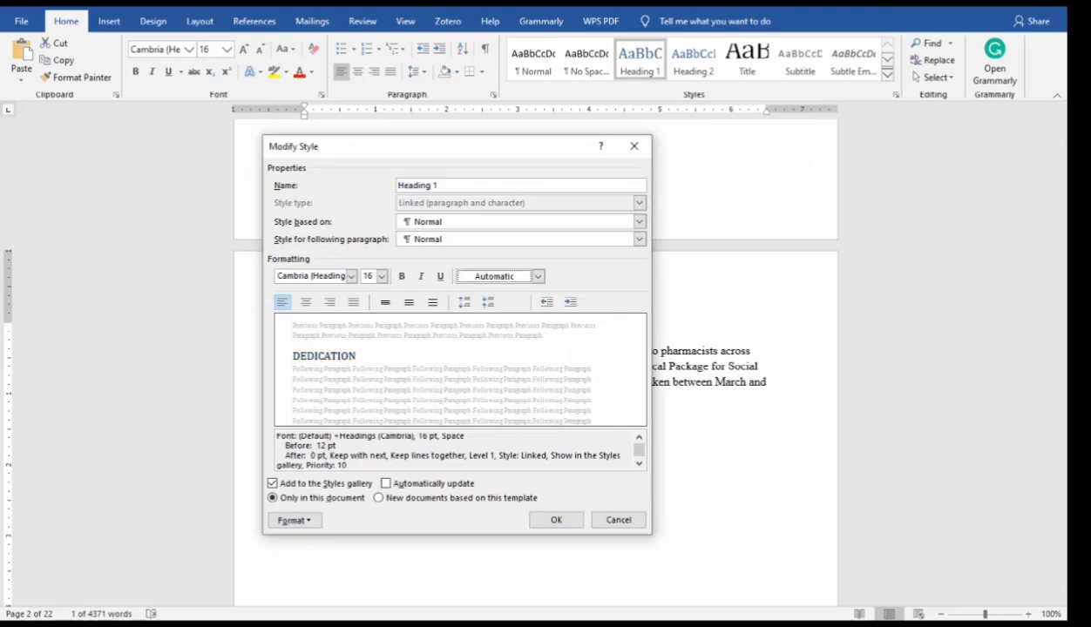
{"action": "left_click", "coordinate": [401, 275]}
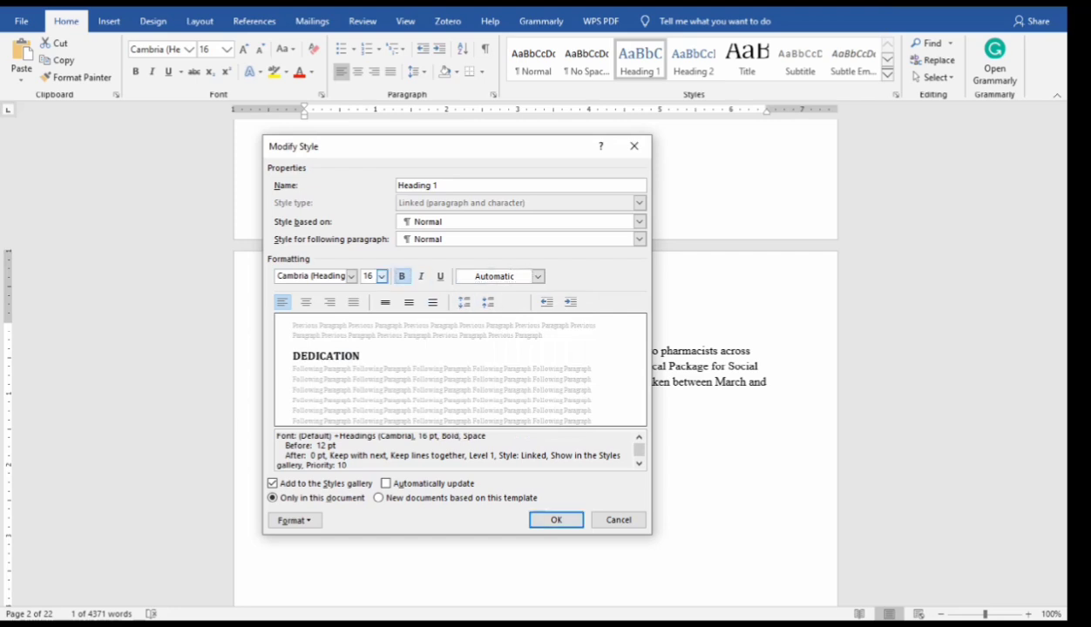
Set the Heading 1 style to Times New Roman, 14 pt, with centered alignment, and save the style changes.
{"action": "left_click", "coordinate": [351, 276]}
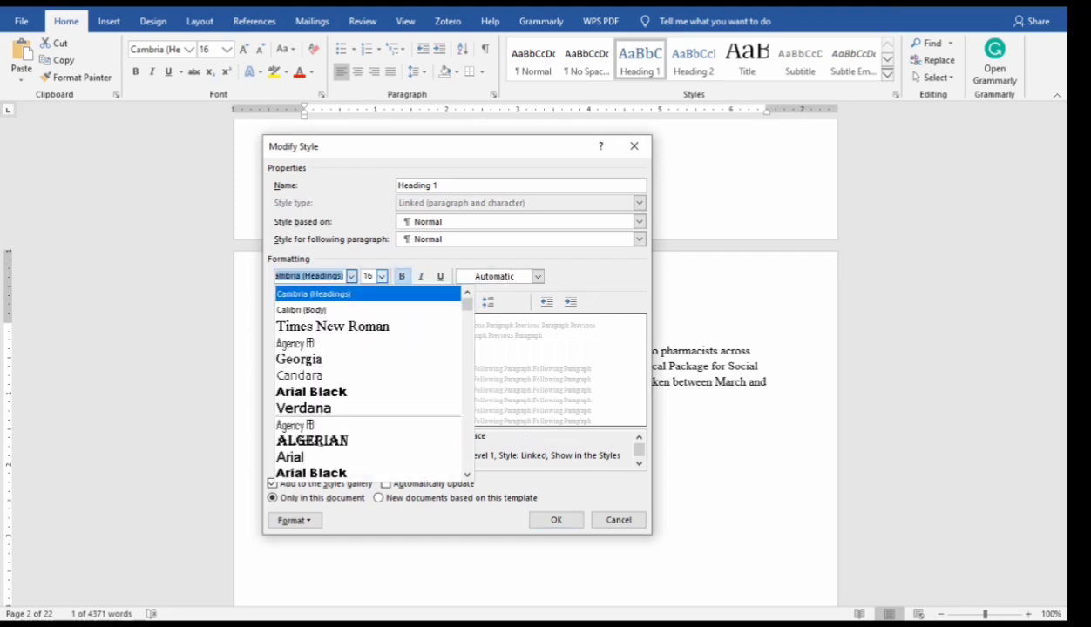
{"action": "left_click", "coordinate": [332, 326]}
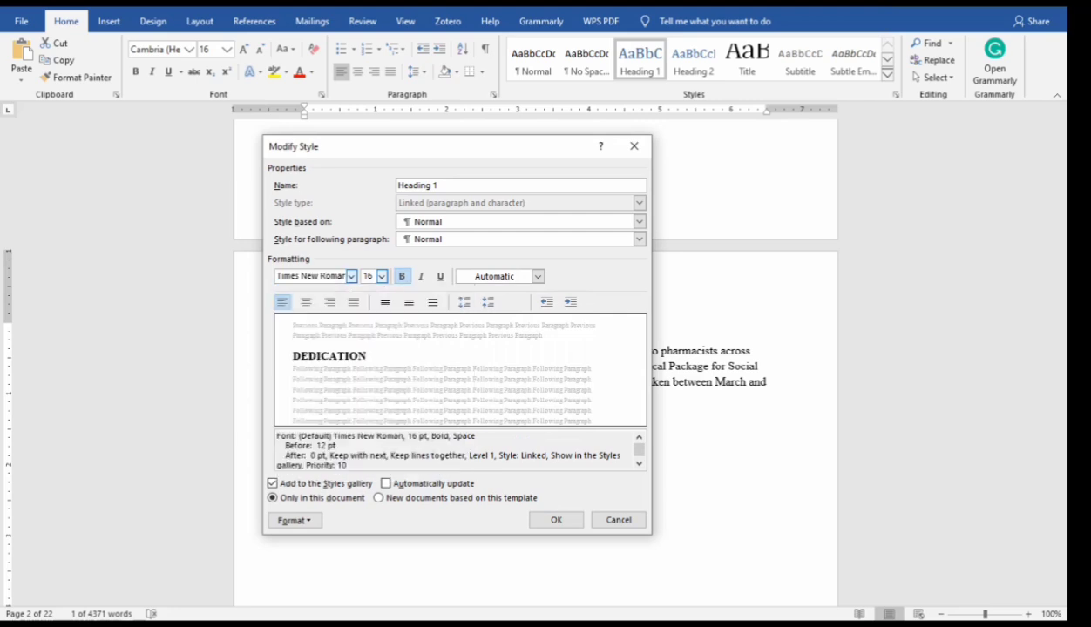
{"action": "left_click", "coordinate": [381, 276]}
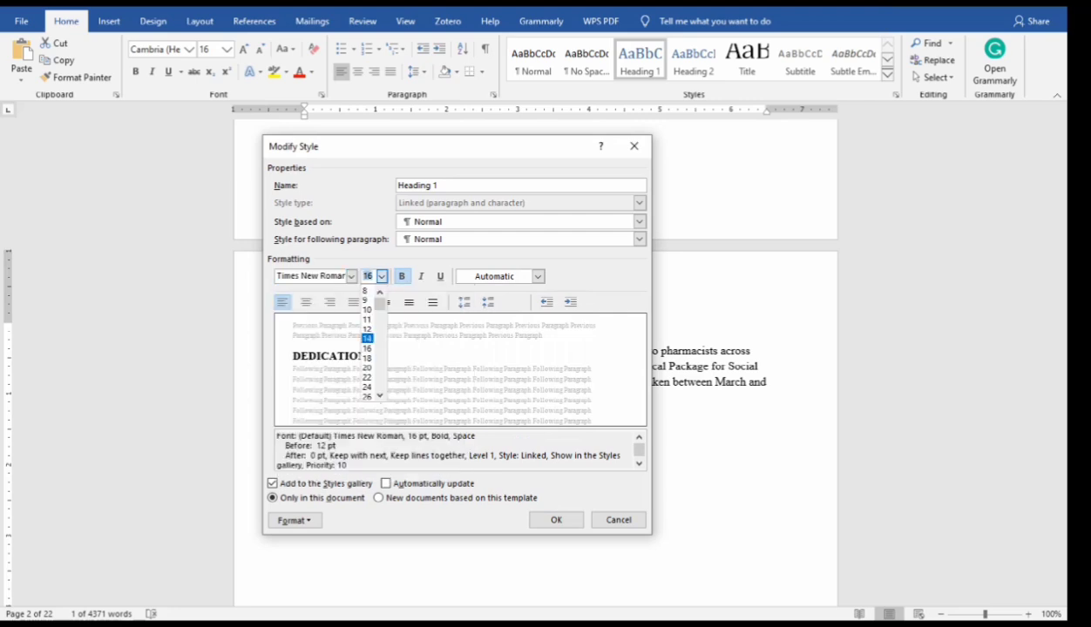
{"action": "left_click", "coordinate": [367, 338]}
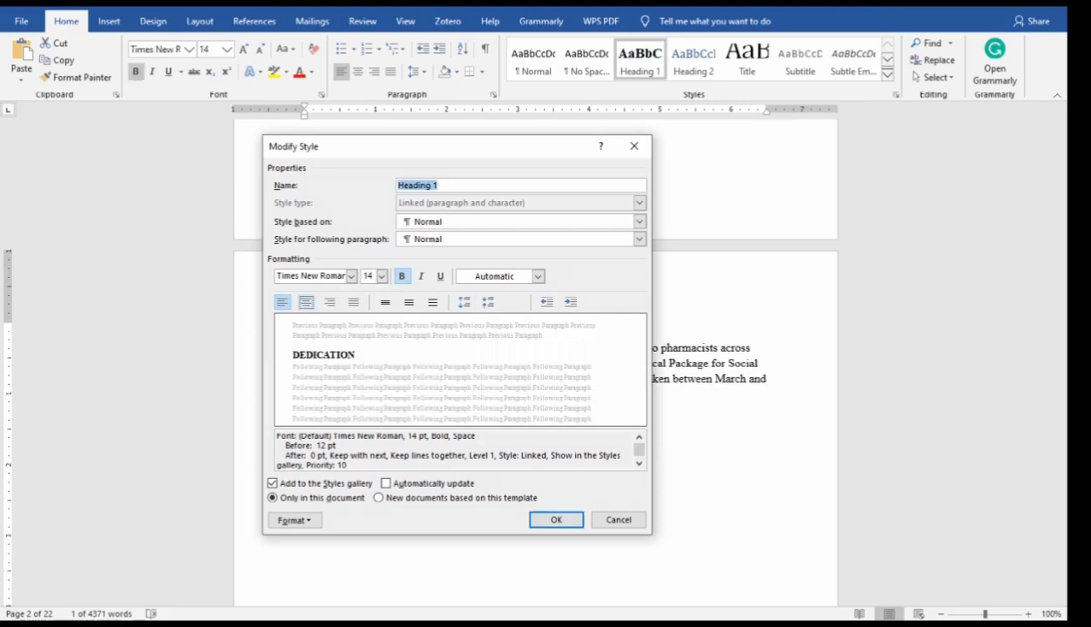
{"action": "left_click", "coordinate": [306, 302]}
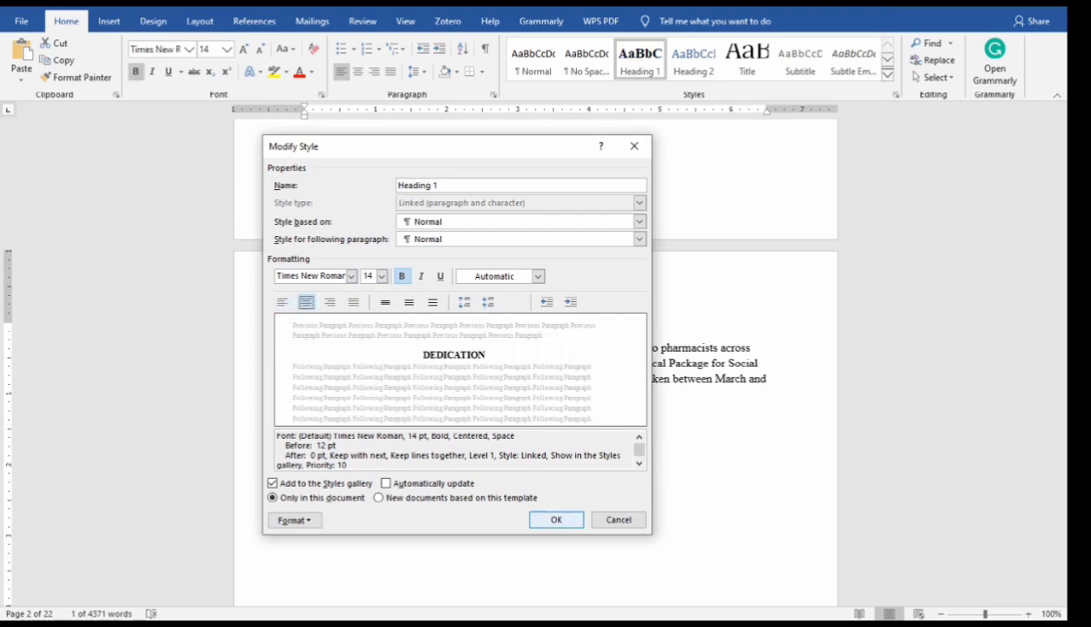
{"action": "key", "text": "Return"}
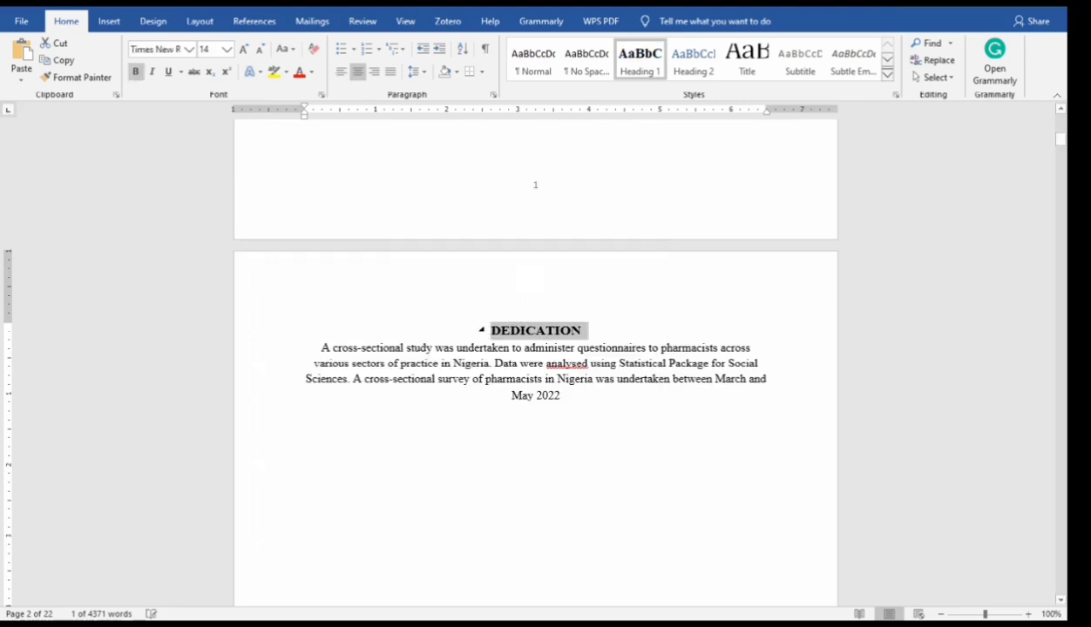
{"action": "left_click", "coordinate": [582, 331]}
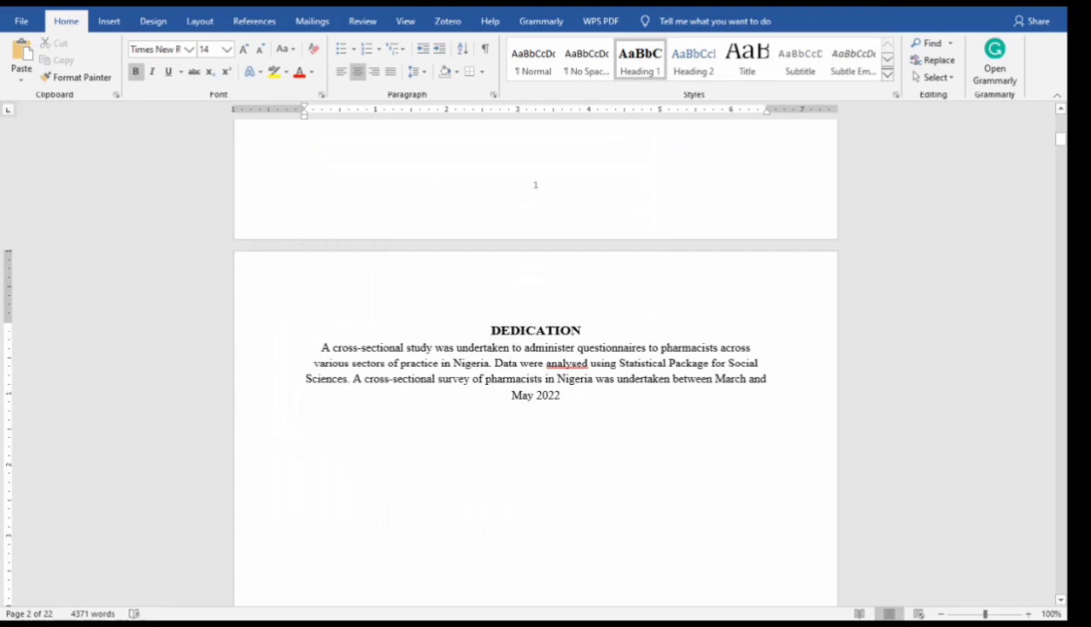
Apply the Heading 1 style to the ACKNOWLEDGEMENT title.
{"action": "scroll", "coordinate": [535, 349], "scroll_direction": "down", "scroll_amount": 10}
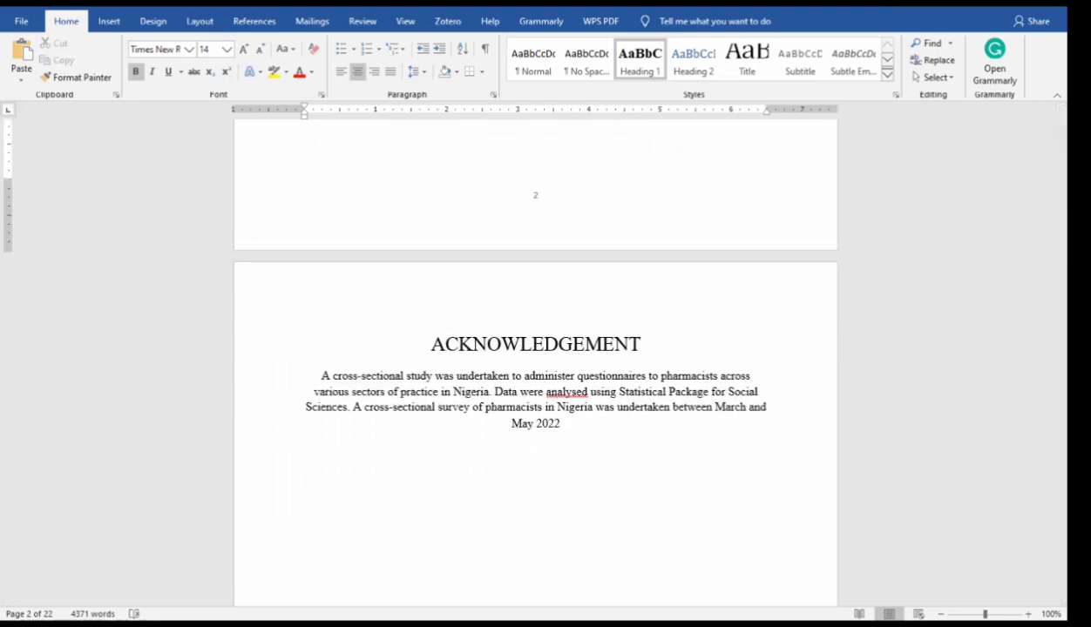
{"action": "triple_click", "coordinate": [547, 346]}
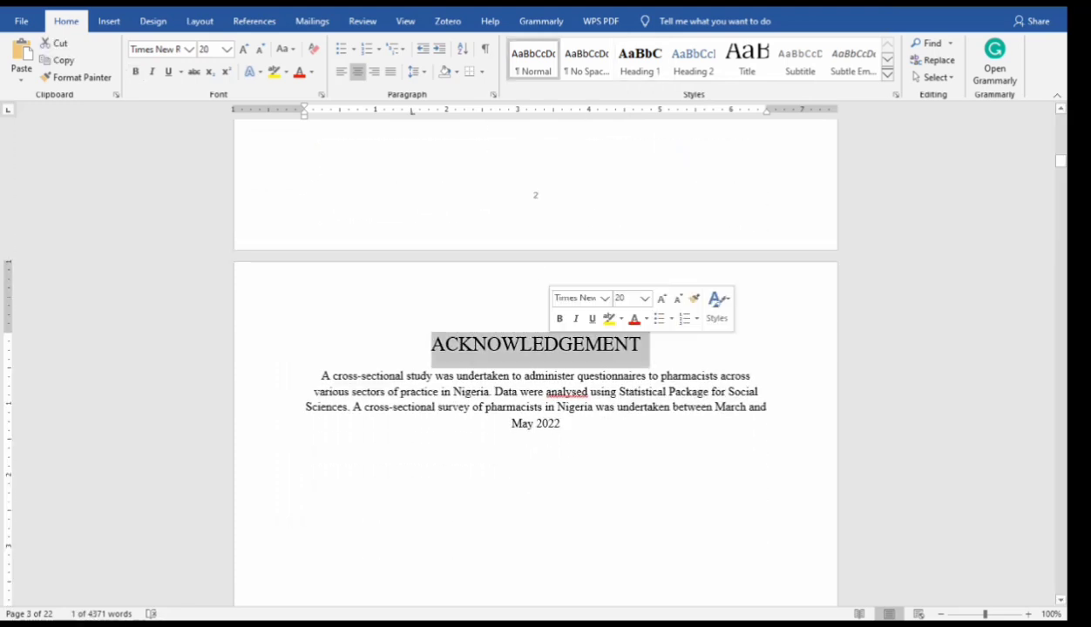
{"action": "left_click", "coordinate": [544, 344]}
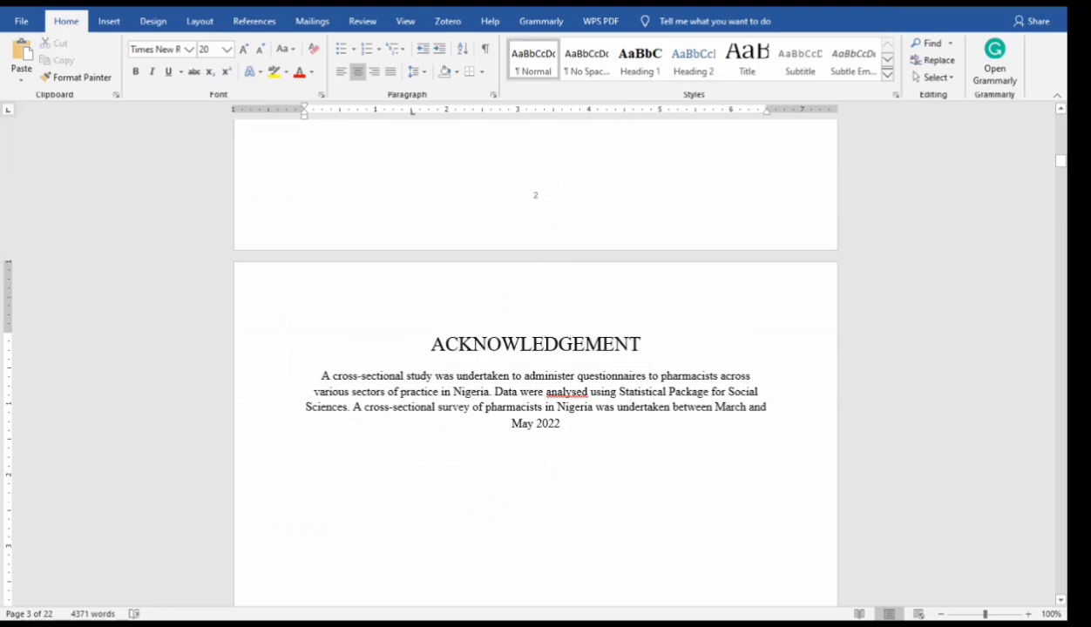
{"action": "left_click", "coordinate": [640, 61]}
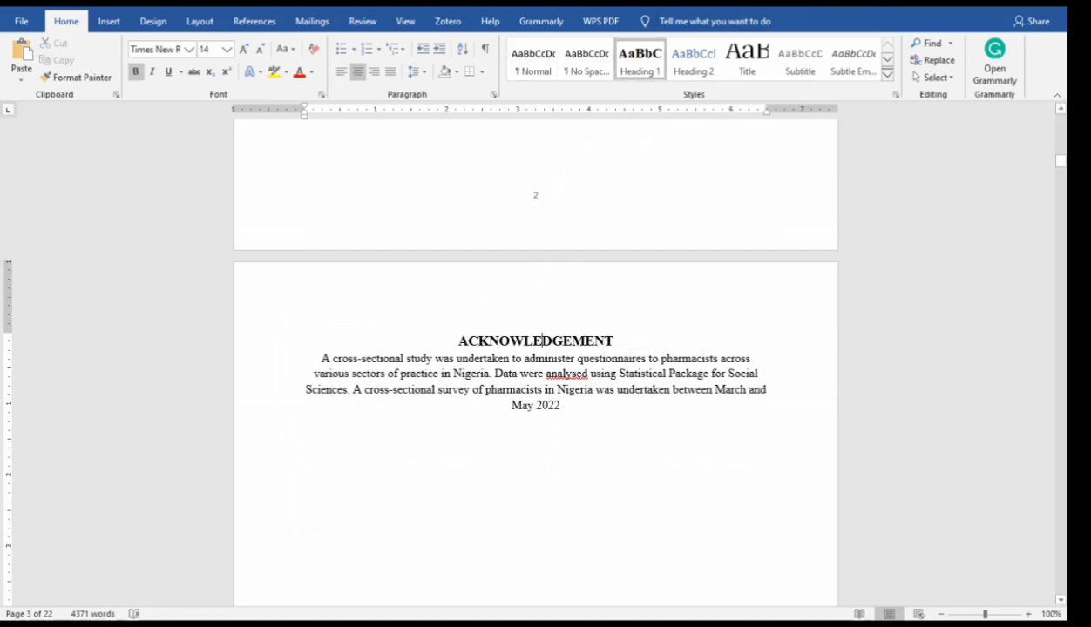
Apply the Heading 1 style to the TABLE OF CONTENT and ABSTRACT titles.
{"action": "scroll", "coordinate": [535, 363], "scroll_direction": "down", "scroll_amount": 15}
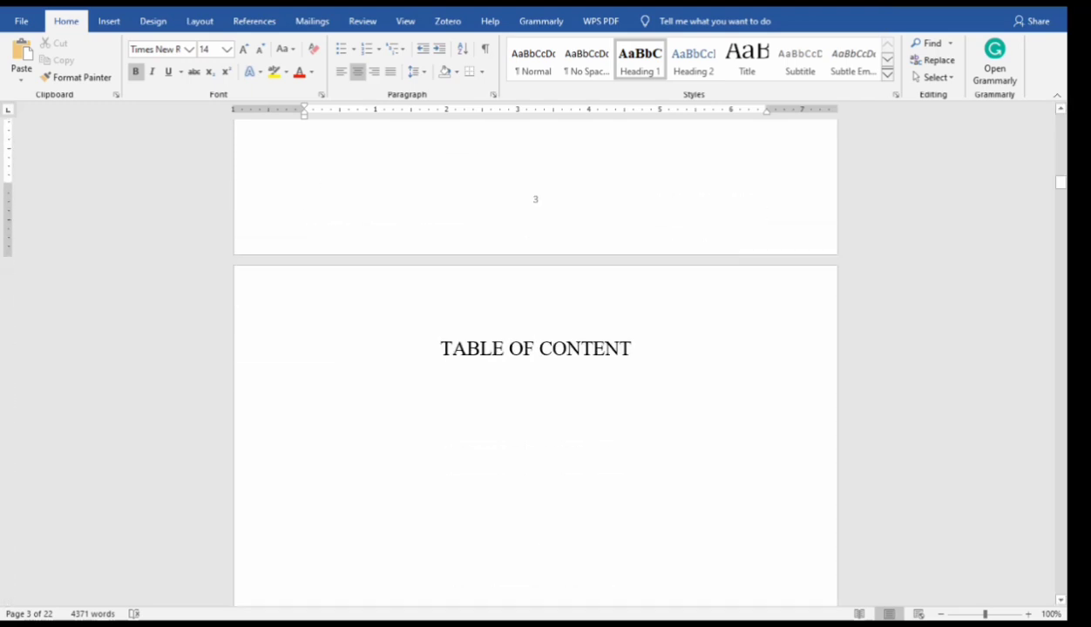
{"action": "left_click", "coordinate": [554, 347]}
{"action": "left_click", "coordinate": [651, 74]}
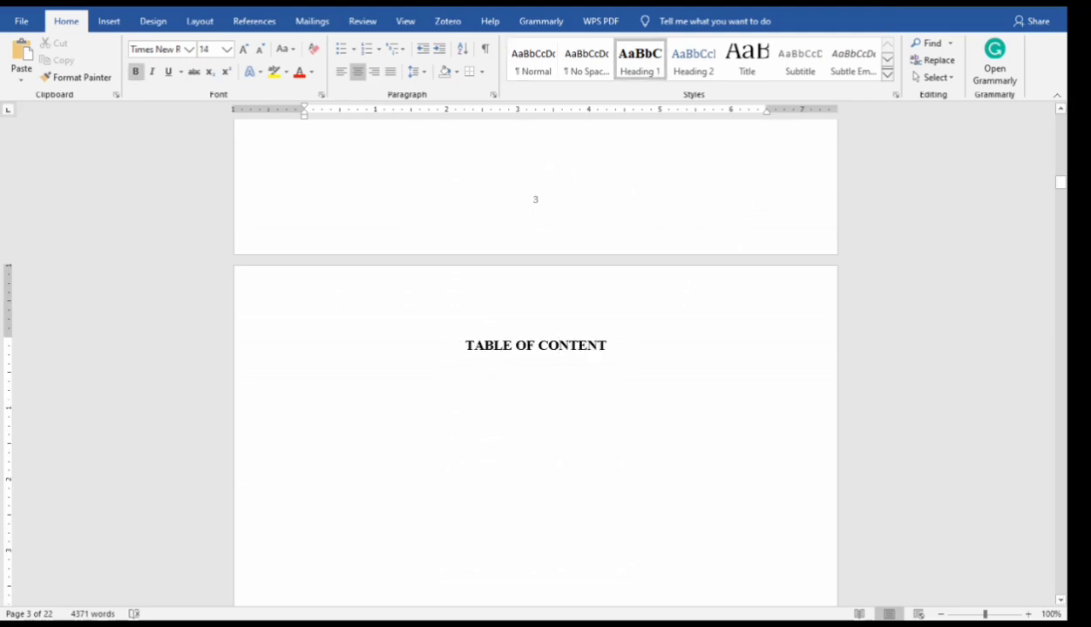
{"action": "scroll", "coordinate": [651, 74], "scroll_direction": "down", "scroll_amount": 10}
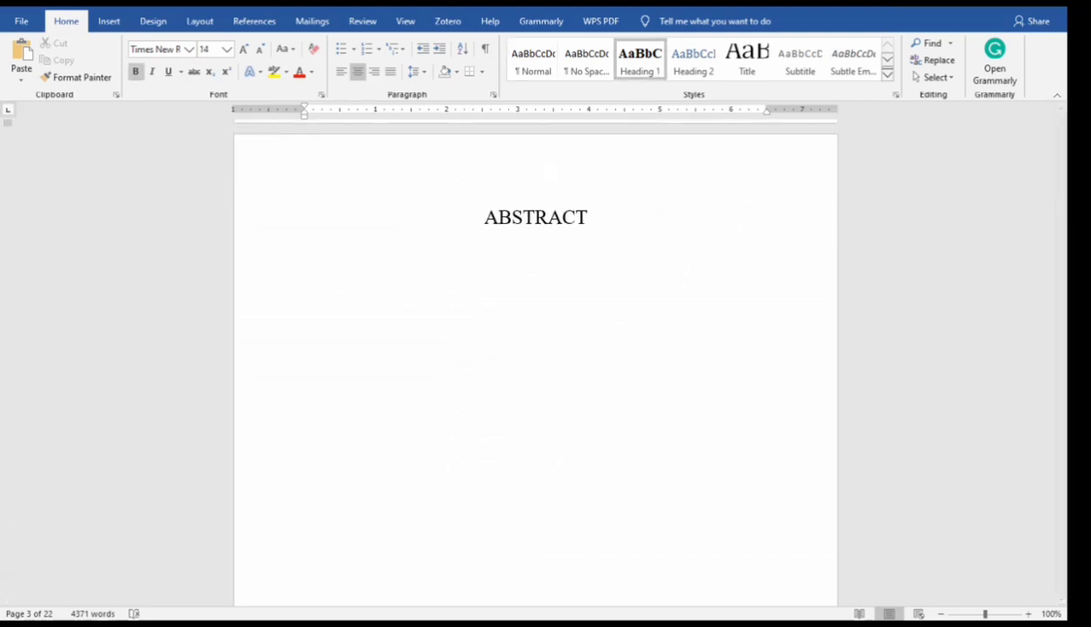
{"action": "left_click", "coordinate": [562, 218]}
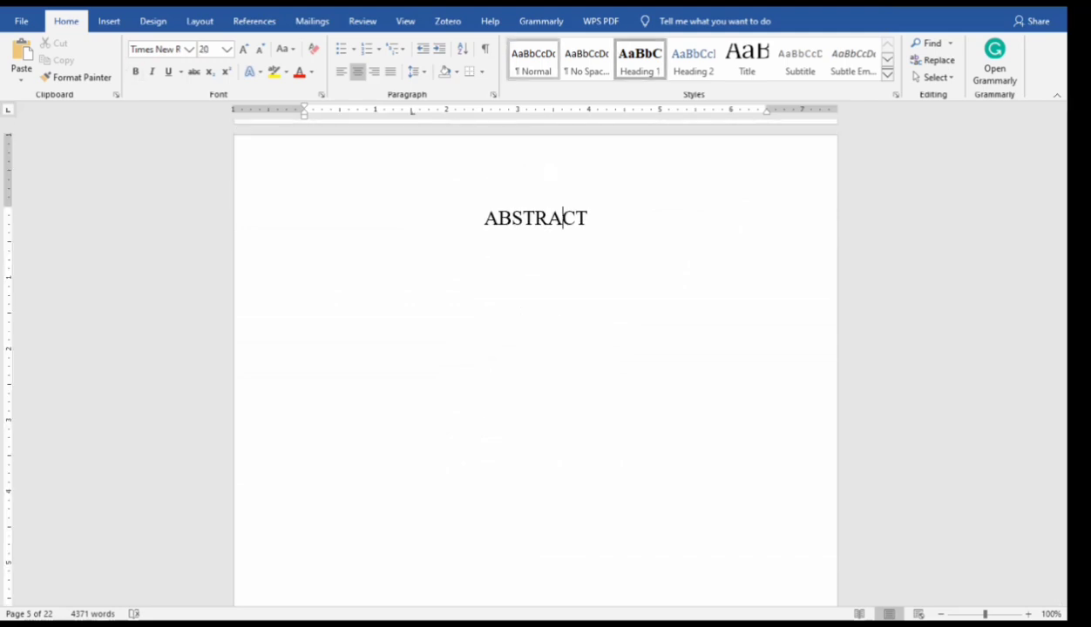
{"action": "left_click", "coordinate": [640, 61]}
Apply the Heading 1 style to the CHAPTER ONE and INTRODUCTION title lines together.
{"action": "scroll", "coordinate": [535, 366], "scroll_direction": "down", "scroll_amount": 10}
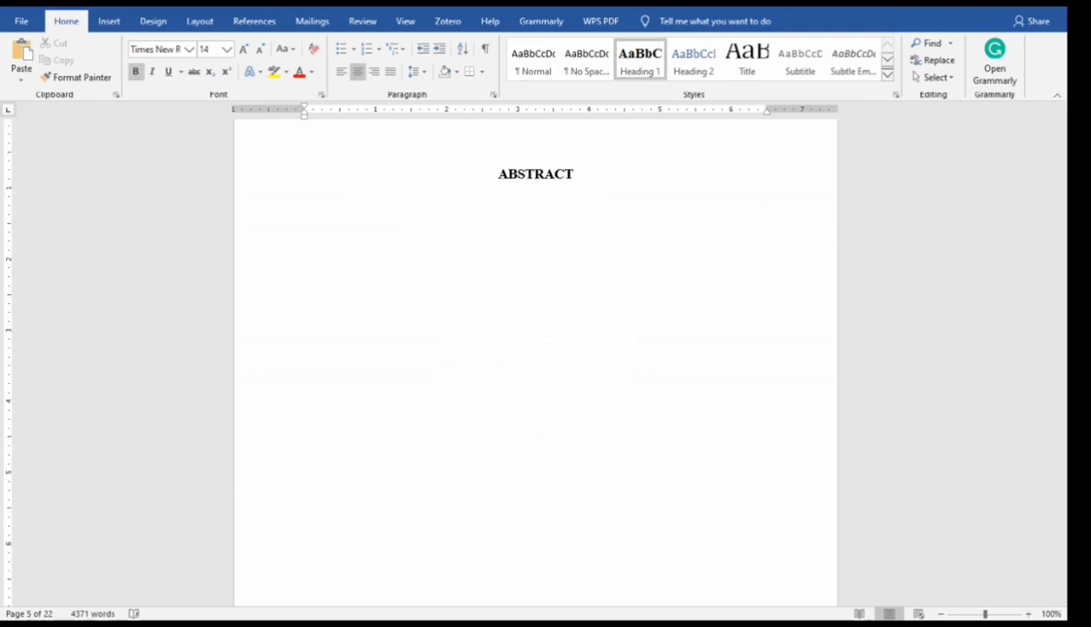
{"action": "scroll", "coordinate": [535, 366], "scroll_direction": "up", "scroll_amount": 10}
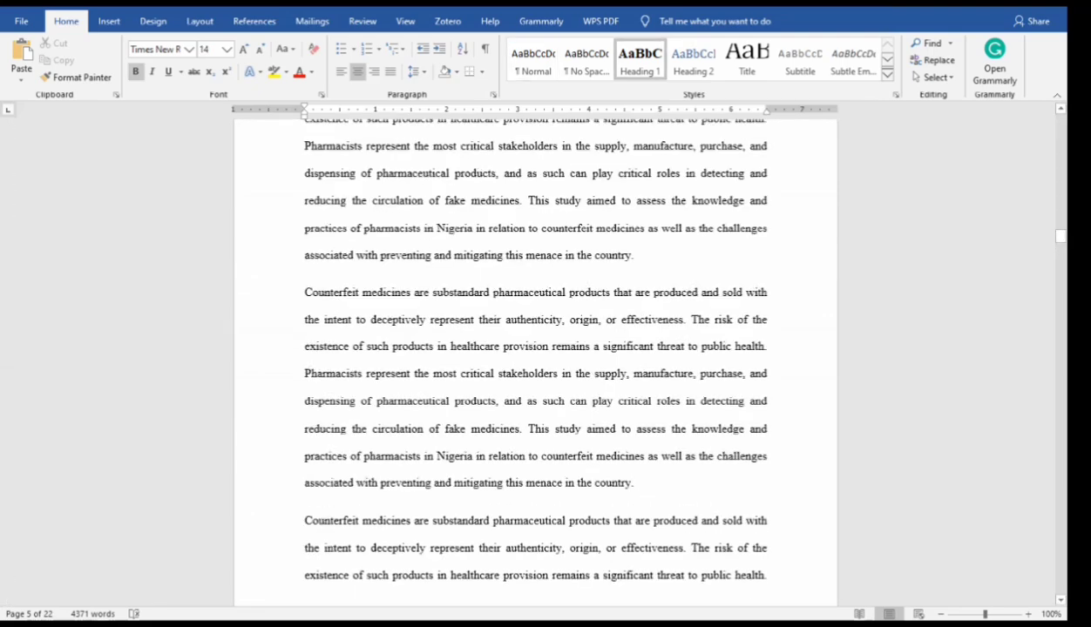
{"action": "scroll", "coordinate": [535, 366], "scroll_direction": "up", "scroll_amount": 1}
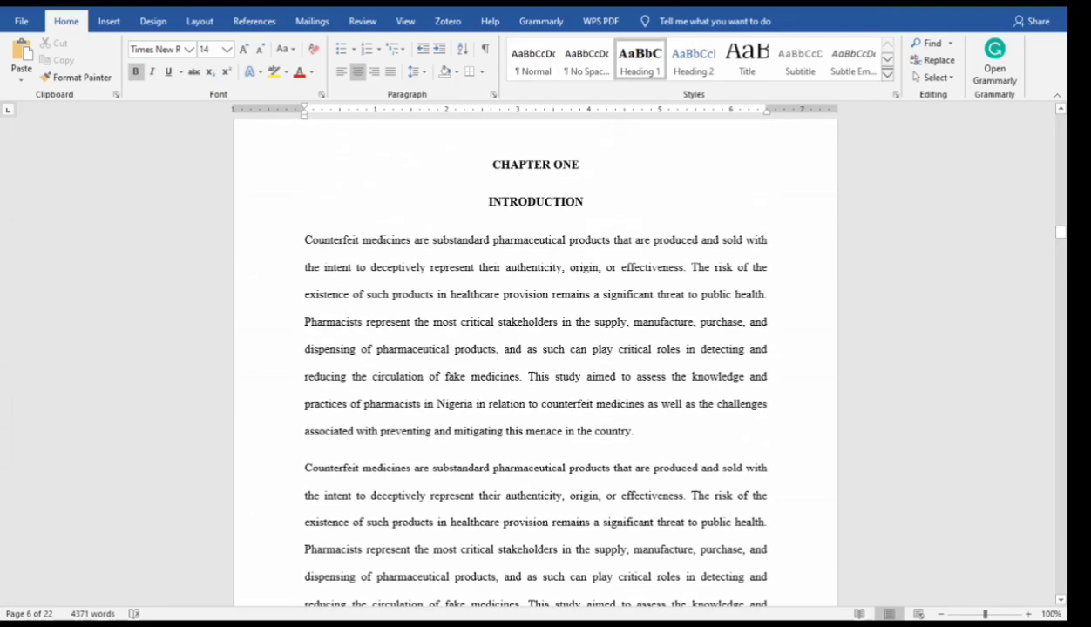
{"action": "left_click_drag", "start_coordinate": [493, 165], "coordinate": [586, 209]}
{"action": "left_click", "coordinate": [640, 61]}
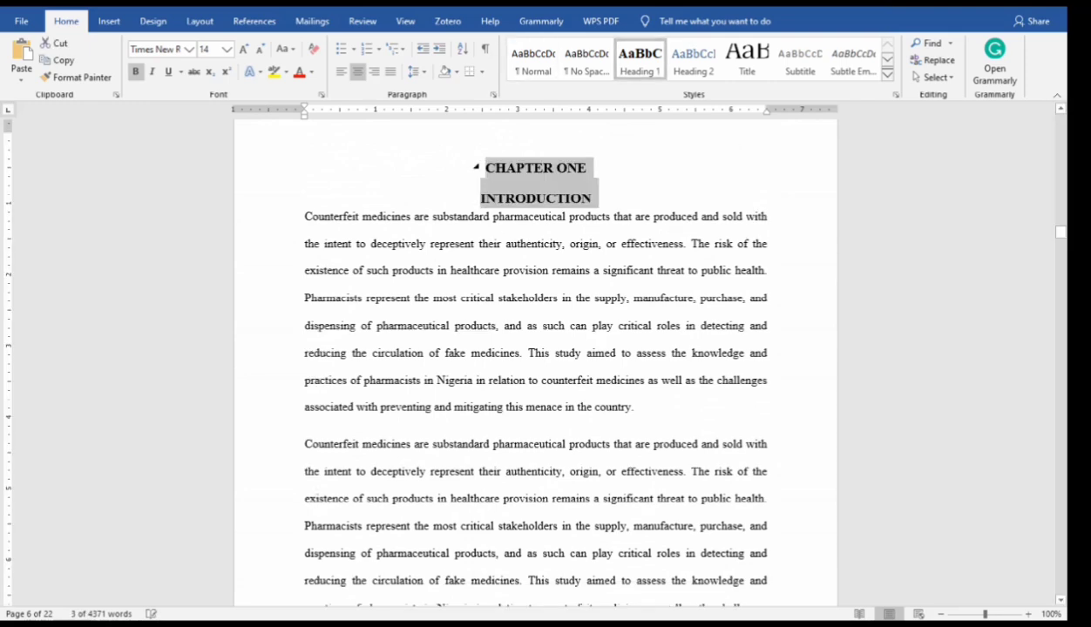
Apply the Heading 1 style to the CHAPTER TWO and LITERATURE REVIEW title lines together.
{"action": "scroll", "coordinate": [535, 366], "scroll_direction": "down", "scroll_amount": 5}
{"action": "scroll", "coordinate": [535, 366], "scroll_direction": "up", "scroll_amount": 2}
{"action": "scroll", "coordinate": [535, 366], "scroll_direction": "down", "scroll_amount": 10}
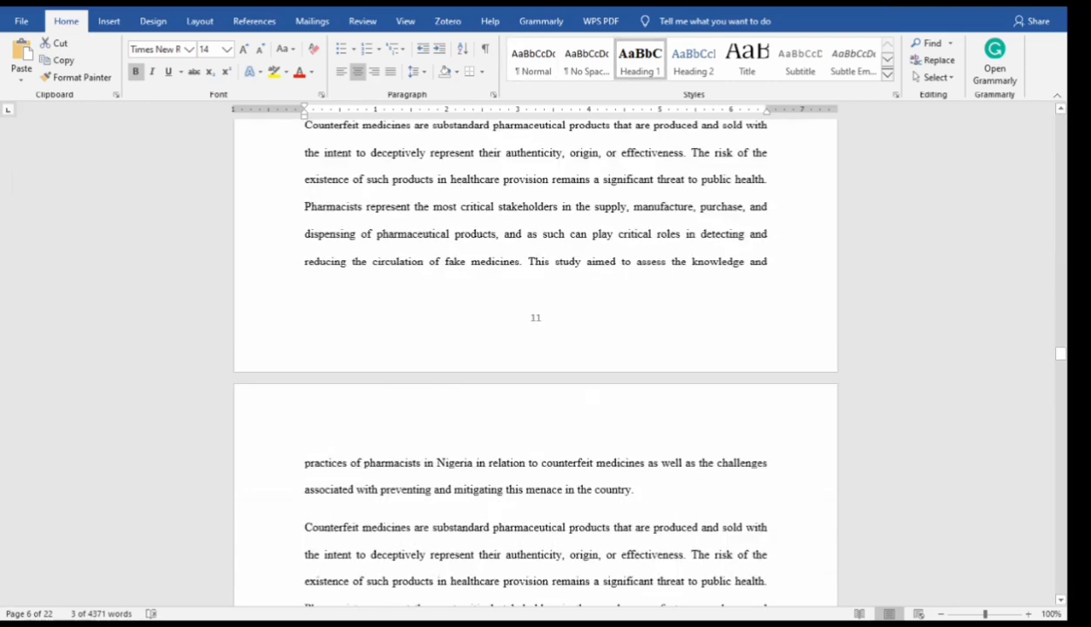
{"action": "scroll", "coordinate": [535, 366], "scroll_direction": "down", "scroll_amount": 15}
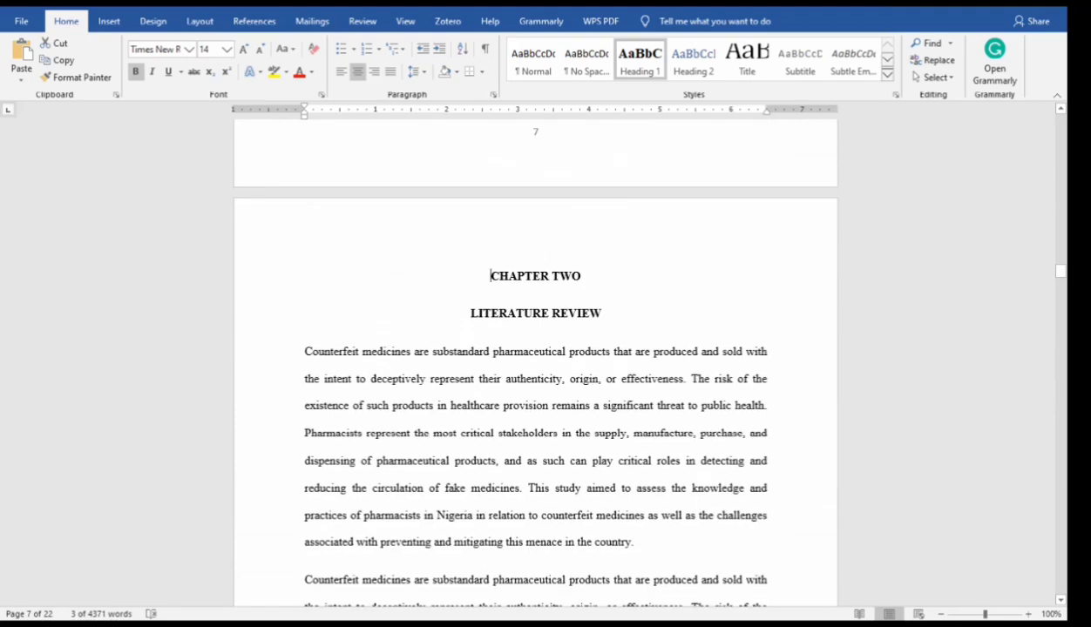
{"action": "left_click_drag", "start_coordinate": [491, 275], "coordinate": [606, 313]}
{"action": "left_click", "coordinate": [640, 61]}
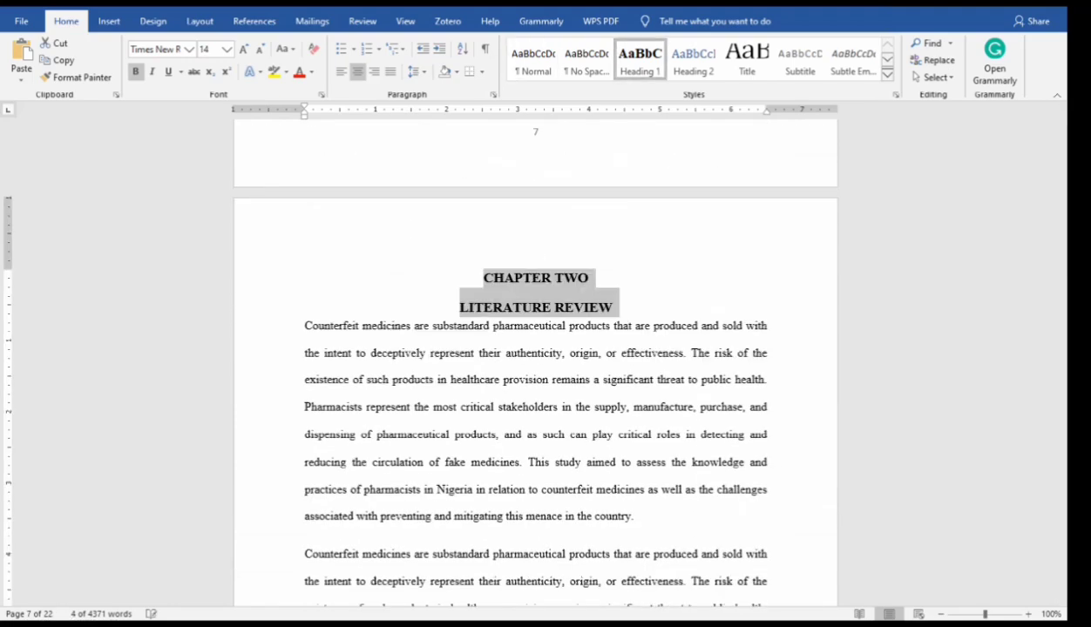
Apply the Heading 1 style to the CHAPTER THREE and METHODOLOGY title lines together.
{"action": "scroll", "coordinate": [535, 357], "scroll_direction": "down", "scroll_amount": 15}
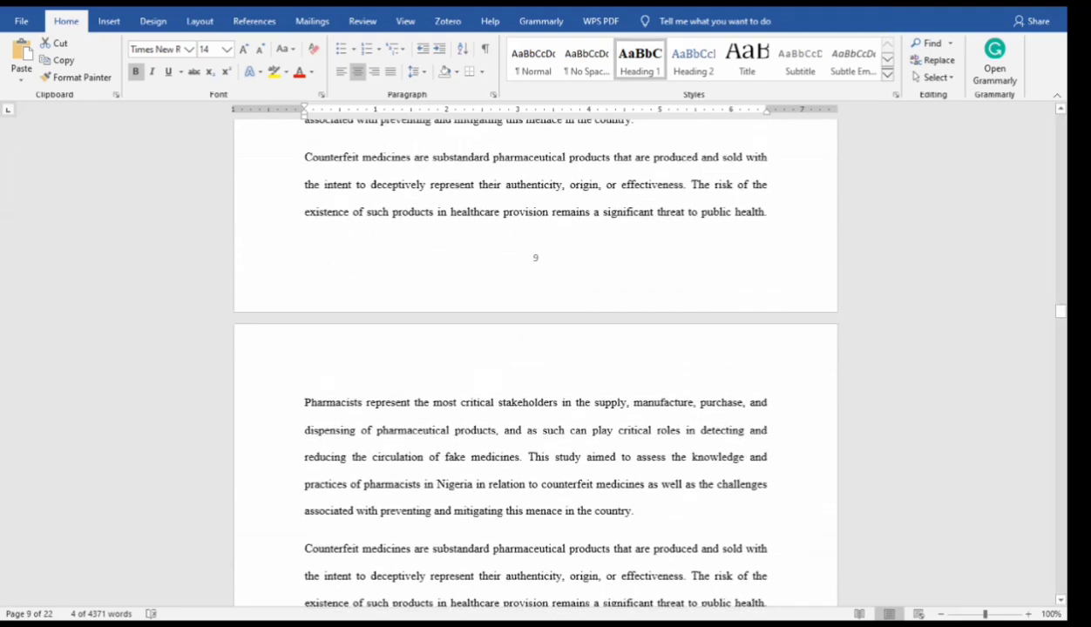
{"action": "scroll", "coordinate": [535, 357], "scroll_direction": "down", "scroll_amount": 5}
{"action": "scroll", "coordinate": [535, 358], "scroll_direction": "down", "scroll_amount": 10}
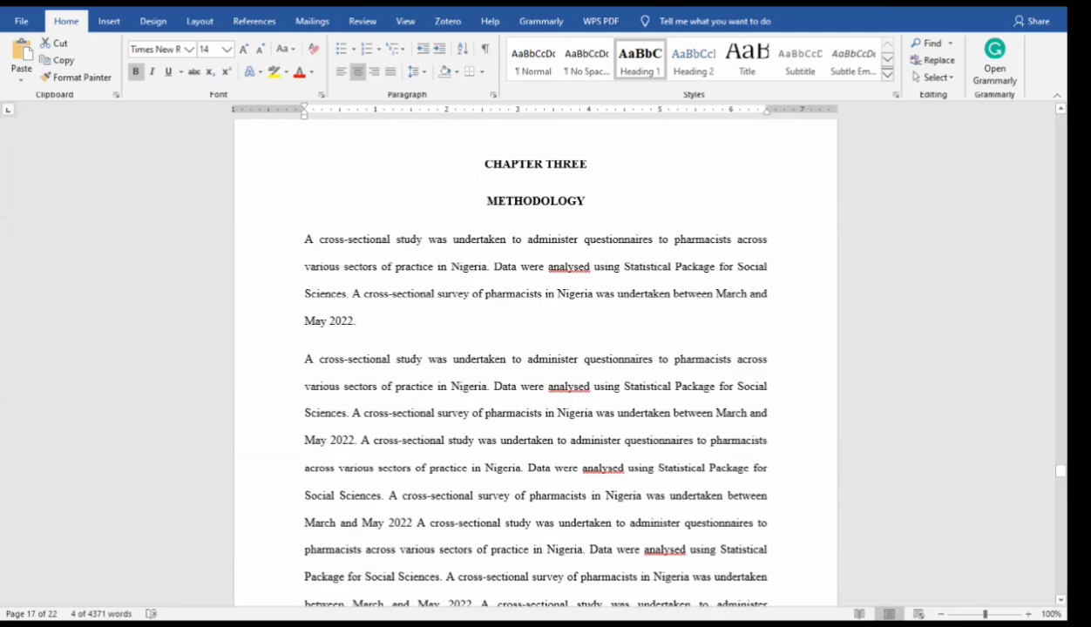
{"action": "left_click_drag", "start_coordinate": [484, 165], "coordinate": [584, 202]}
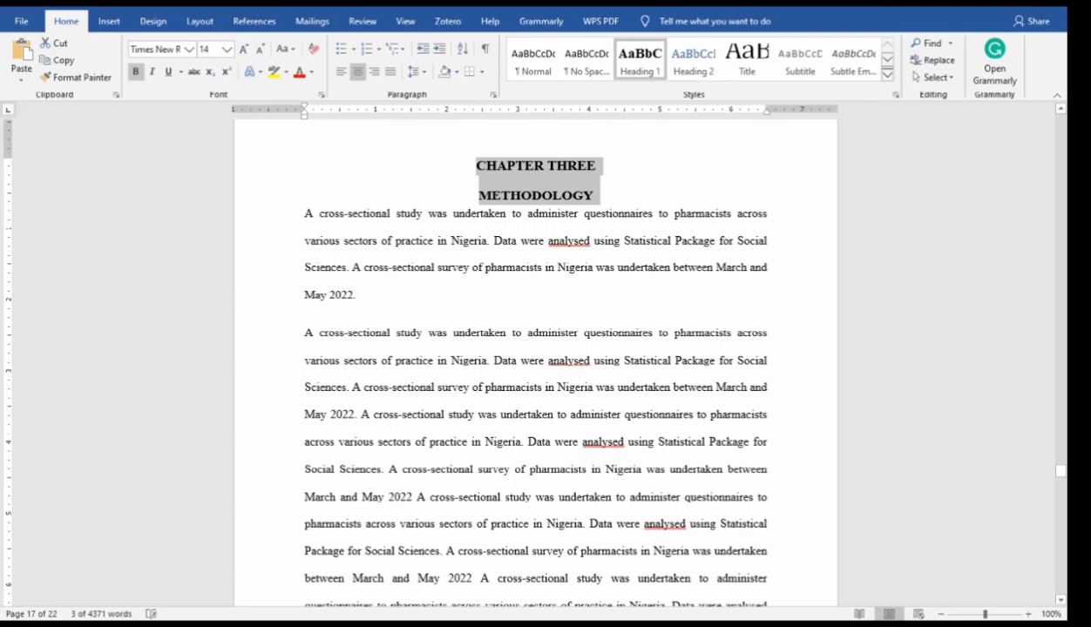
Apply the Heading 1 style to the CHAPTER FOUR and RESULTS title lines together.
{"action": "scroll", "coordinate": [535, 358], "scroll_direction": "down", "scroll_amount": 16}
{"action": "scroll", "coordinate": [535, 357], "scroll_direction": "up", "scroll_amount": 1}
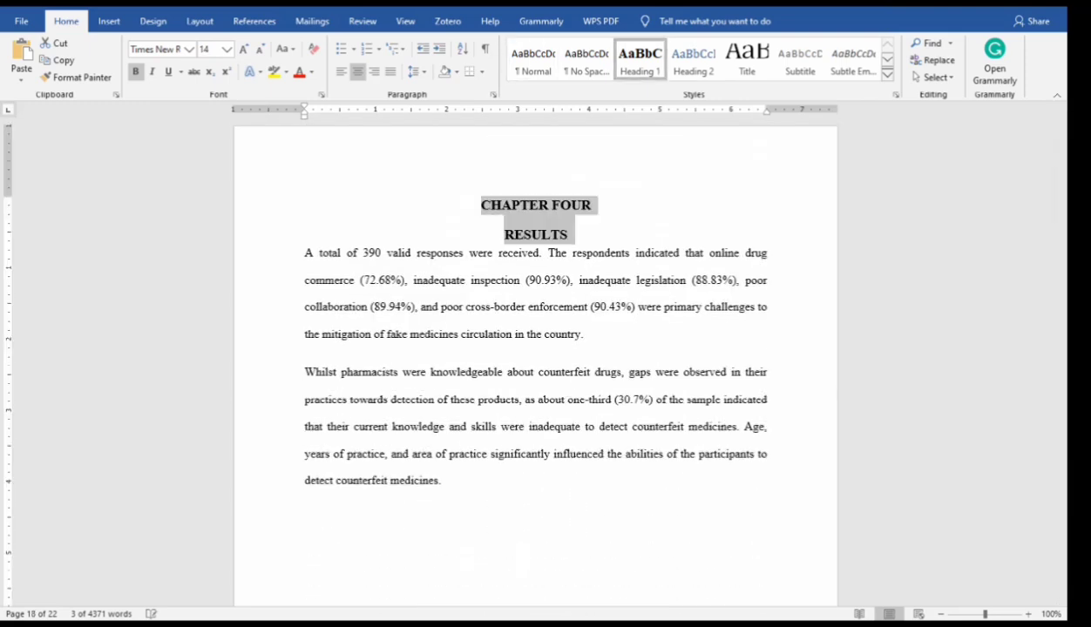
{"action": "left_click", "coordinate": [586, 335]}
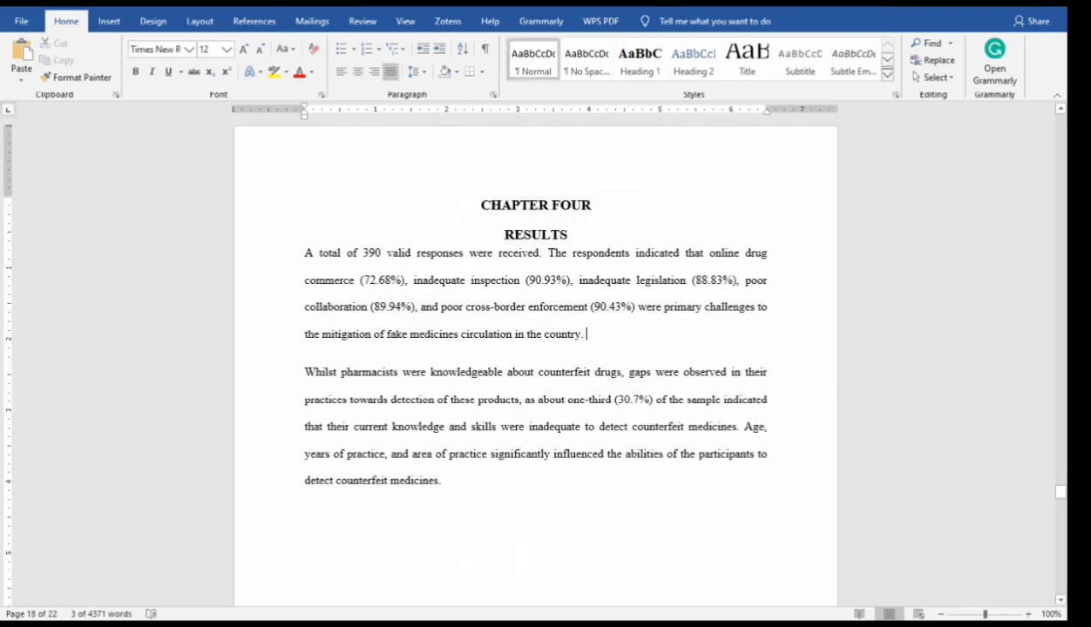
Apply the Heading 1 style to the CHAPTER FIVE and DISCUSSION title lines together.
{"action": "scroll", "coordinate": [535, 357], "scroll_direction": "down", "scroll_amount": 9}
{"action": "scroll", "coordinate": [535, 357], "scroll_direction": "down", "scroll_amount": 2}
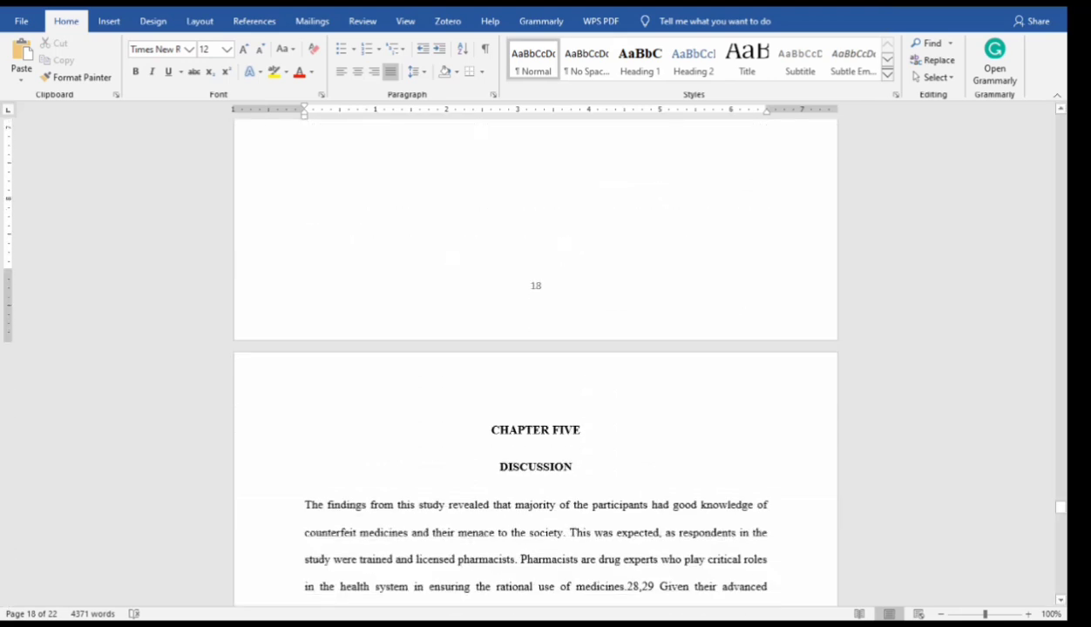
{"action": "left_click_drag", "start_coordinate": [578, 475], "coordinate": [491, 431]}
{"action": "left_click", "coordinate": [640, 59]}
{"action": "left_click", "coordinate": [589, 432]}
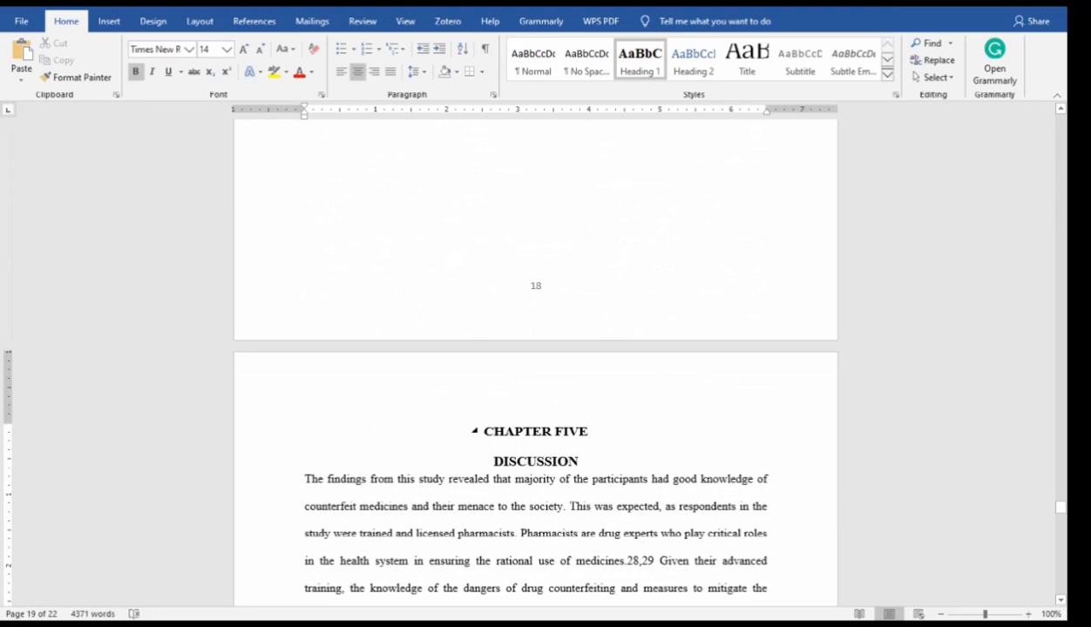
Insert the built-in Automatic Table 2 table of contents below the TABLE OF CONTENT title and review its entries.
{"action": "left_click_drag", "start_coordinate": [1061, 507], "coordinate": [1060, 186]}
{"action": "left_click", "coordinate": [443, 262]}
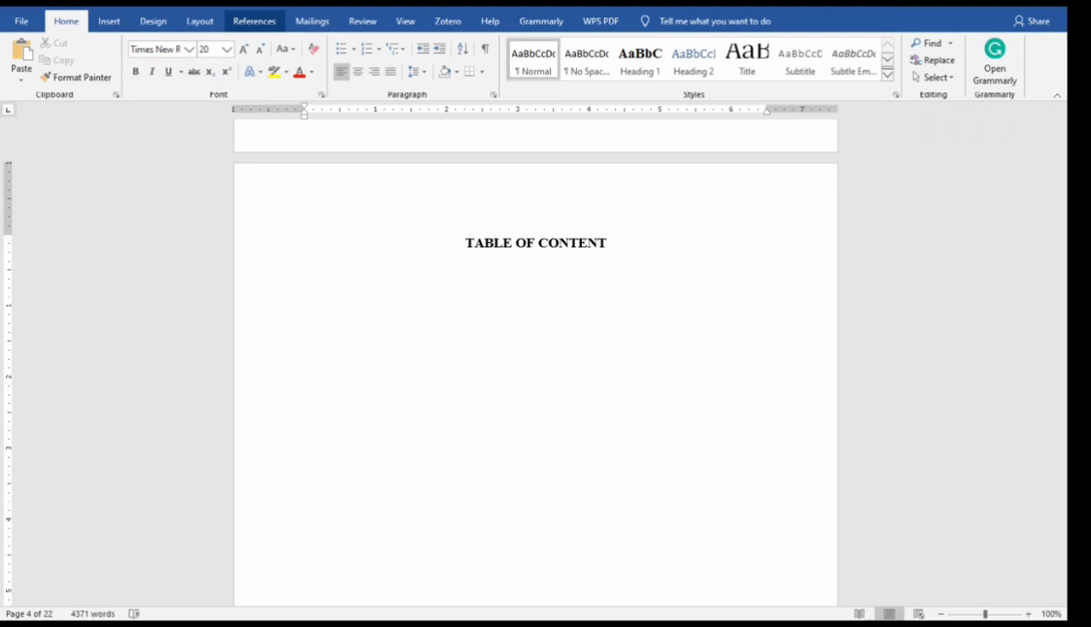
{"action": "left_click", "coordinate": [255, 21]}
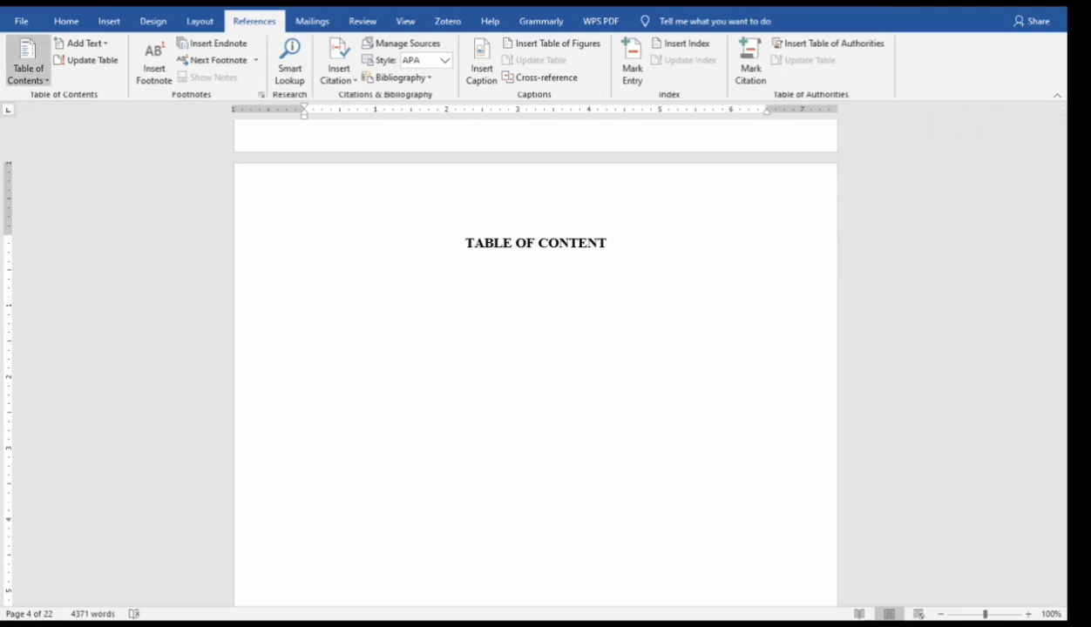
{"action": "left_click", "coordinate": [28, 63]}
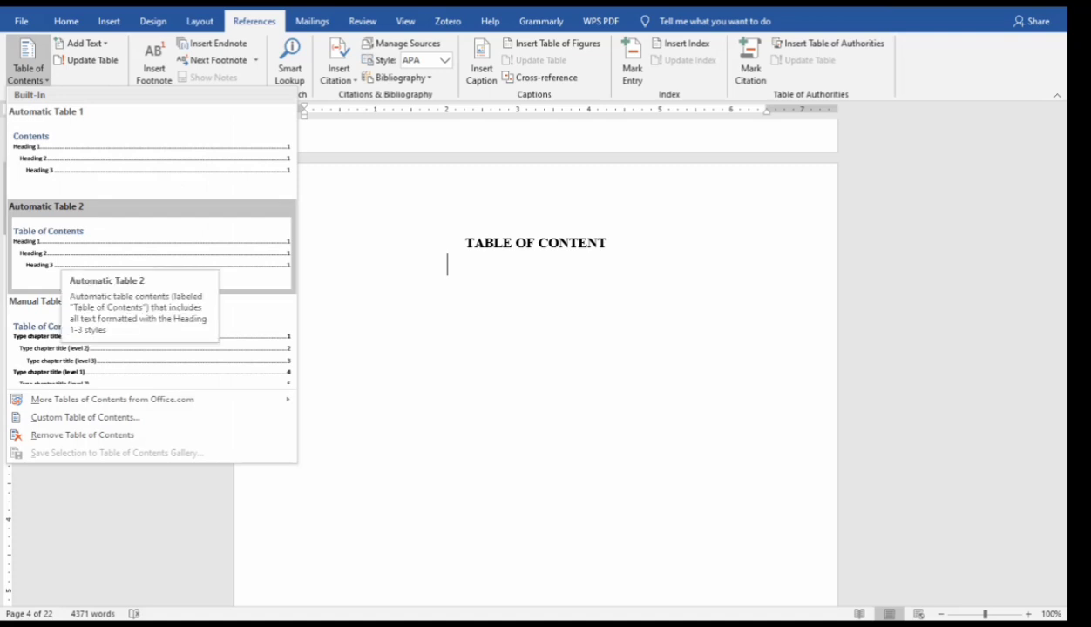
{"action": "key", "text": "Escape"}
{"action": "scroll", "coordinate": [535, 361], "scroll_direction": "down", "scroll_amount": 10}
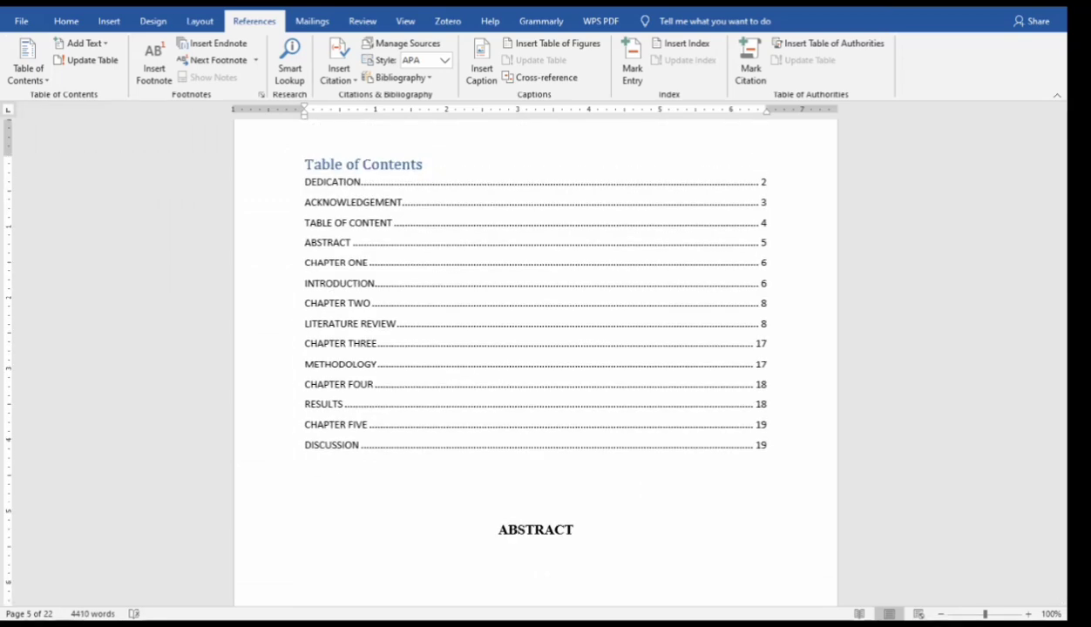
{"action": "scroll", "coordinate": [535, 348], "scroll_direction": "up", "scroll_amount": 4}
{"action": "scroll", "coordinate": [535, 348], "scroll_direction": "down", "scroll_amount": 2}
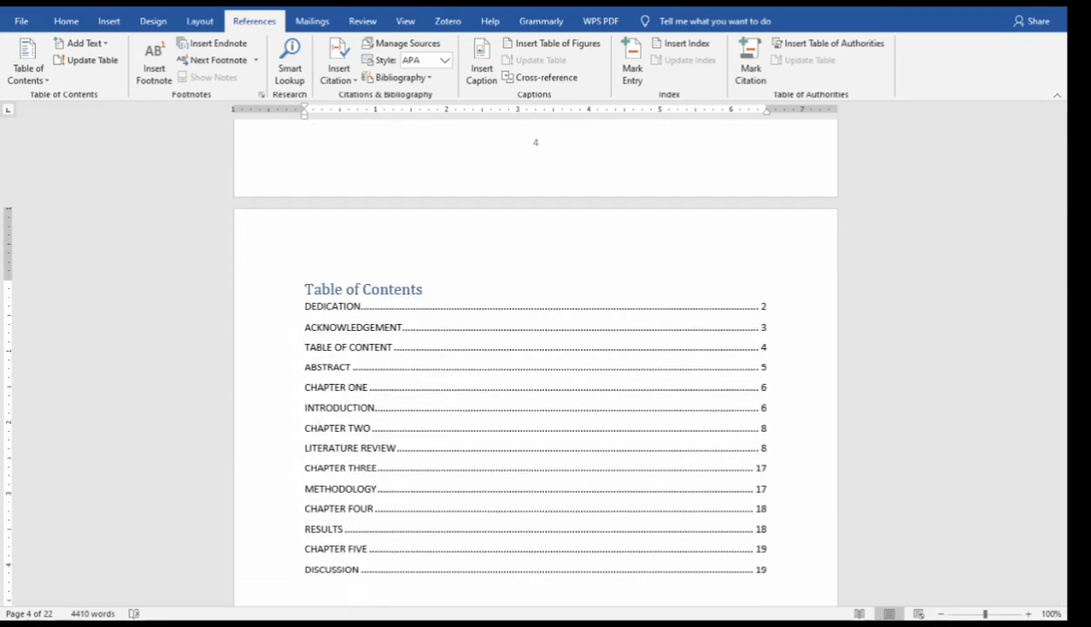
{"action": "left_click", "coordinate": [349, 306]}
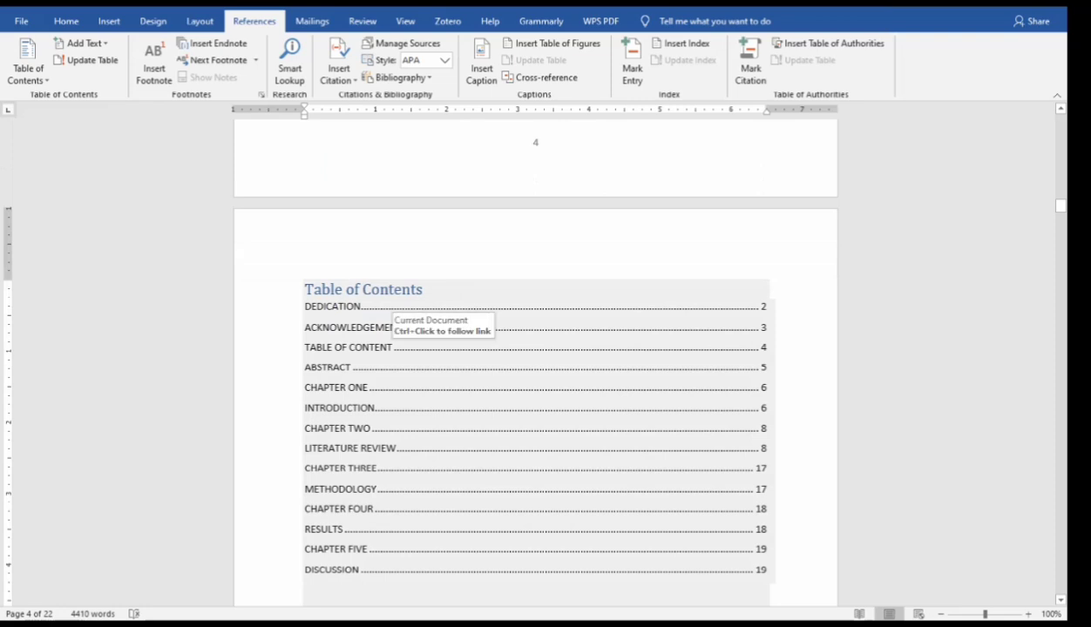
Insert a page break before the ABSTRACT title so it starts on a new page after the table of contents.
{"action": "left_click", "coordinate": [1060, 206]}
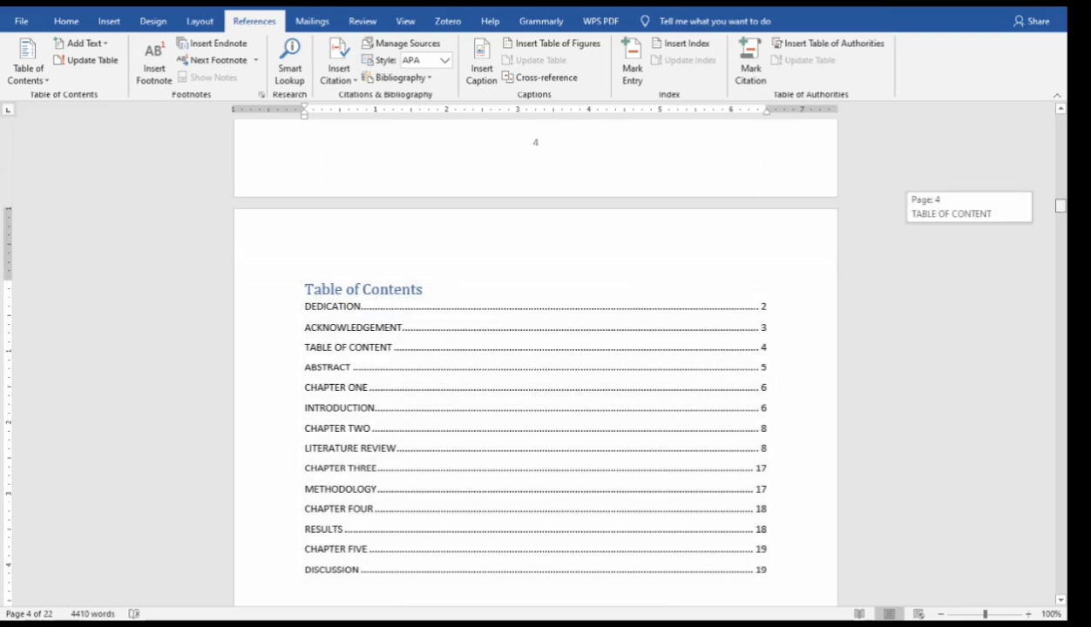
{"action": "left_click_drag", "start_coordinate": [1059, 205], "coordinate": [1060, 215]}
{"action": "left_click", "coordinate": [498, 322]}
{"action": "key", "text": "ctrl+Return"}
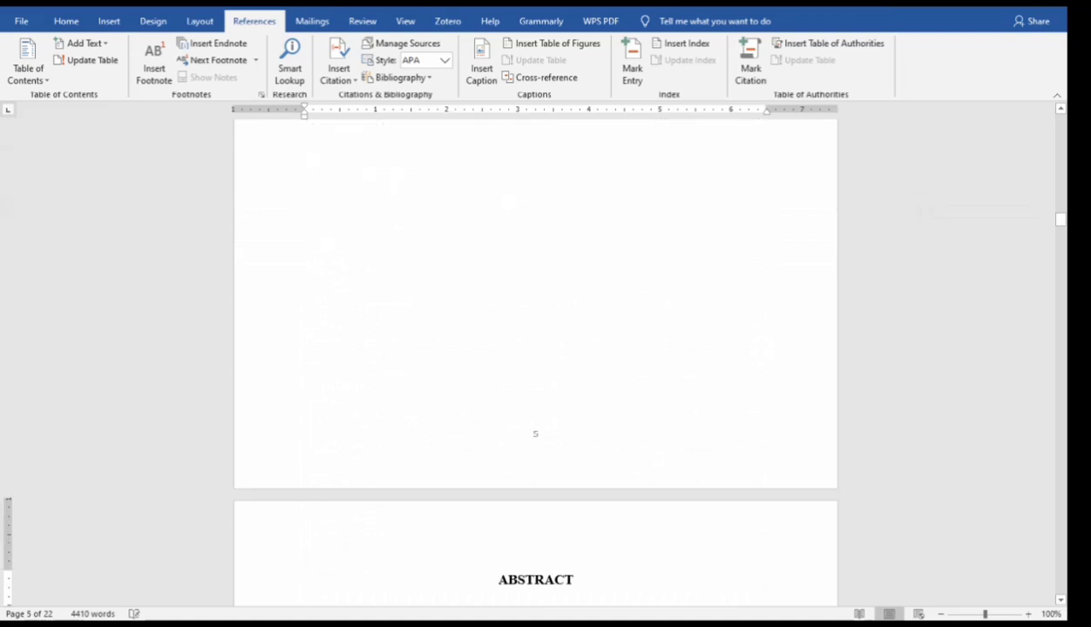
{"action": "scroll", "coordinate": [535, 349], "scroll_direction": "up", "scroll_amount": 5}
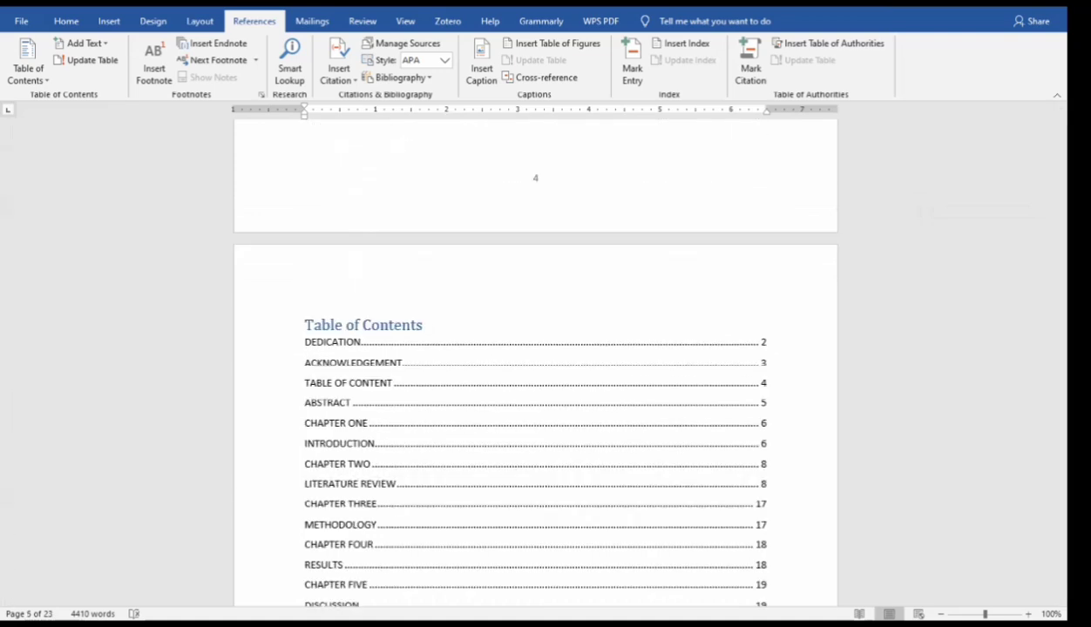
{"action": "scroll", "coordinate": [535, 349], "scroll_direction": "down", "scroll_amount": 3}
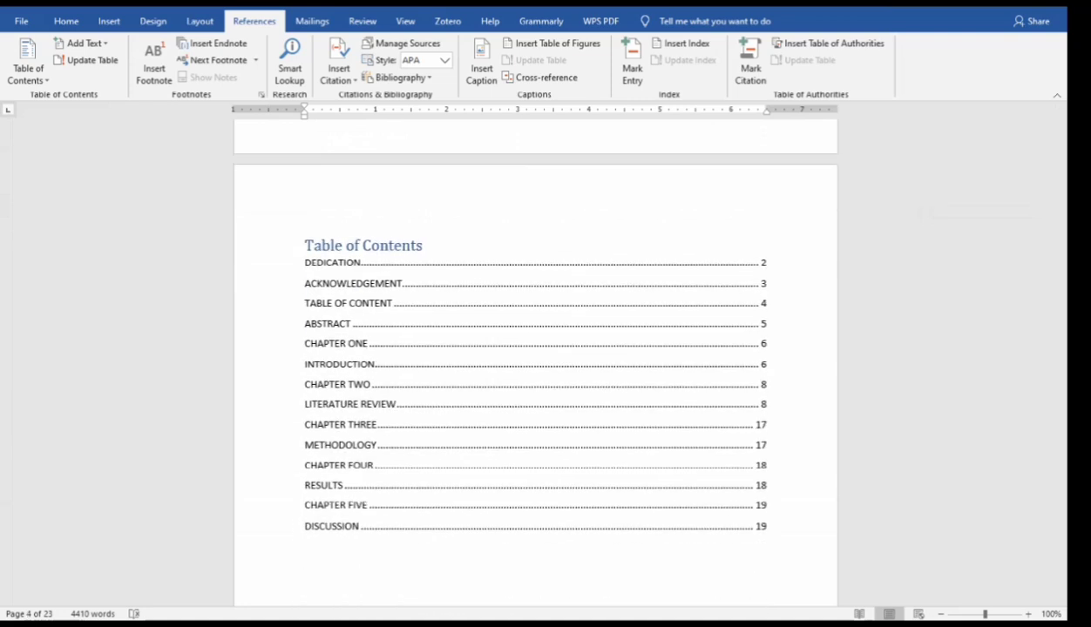